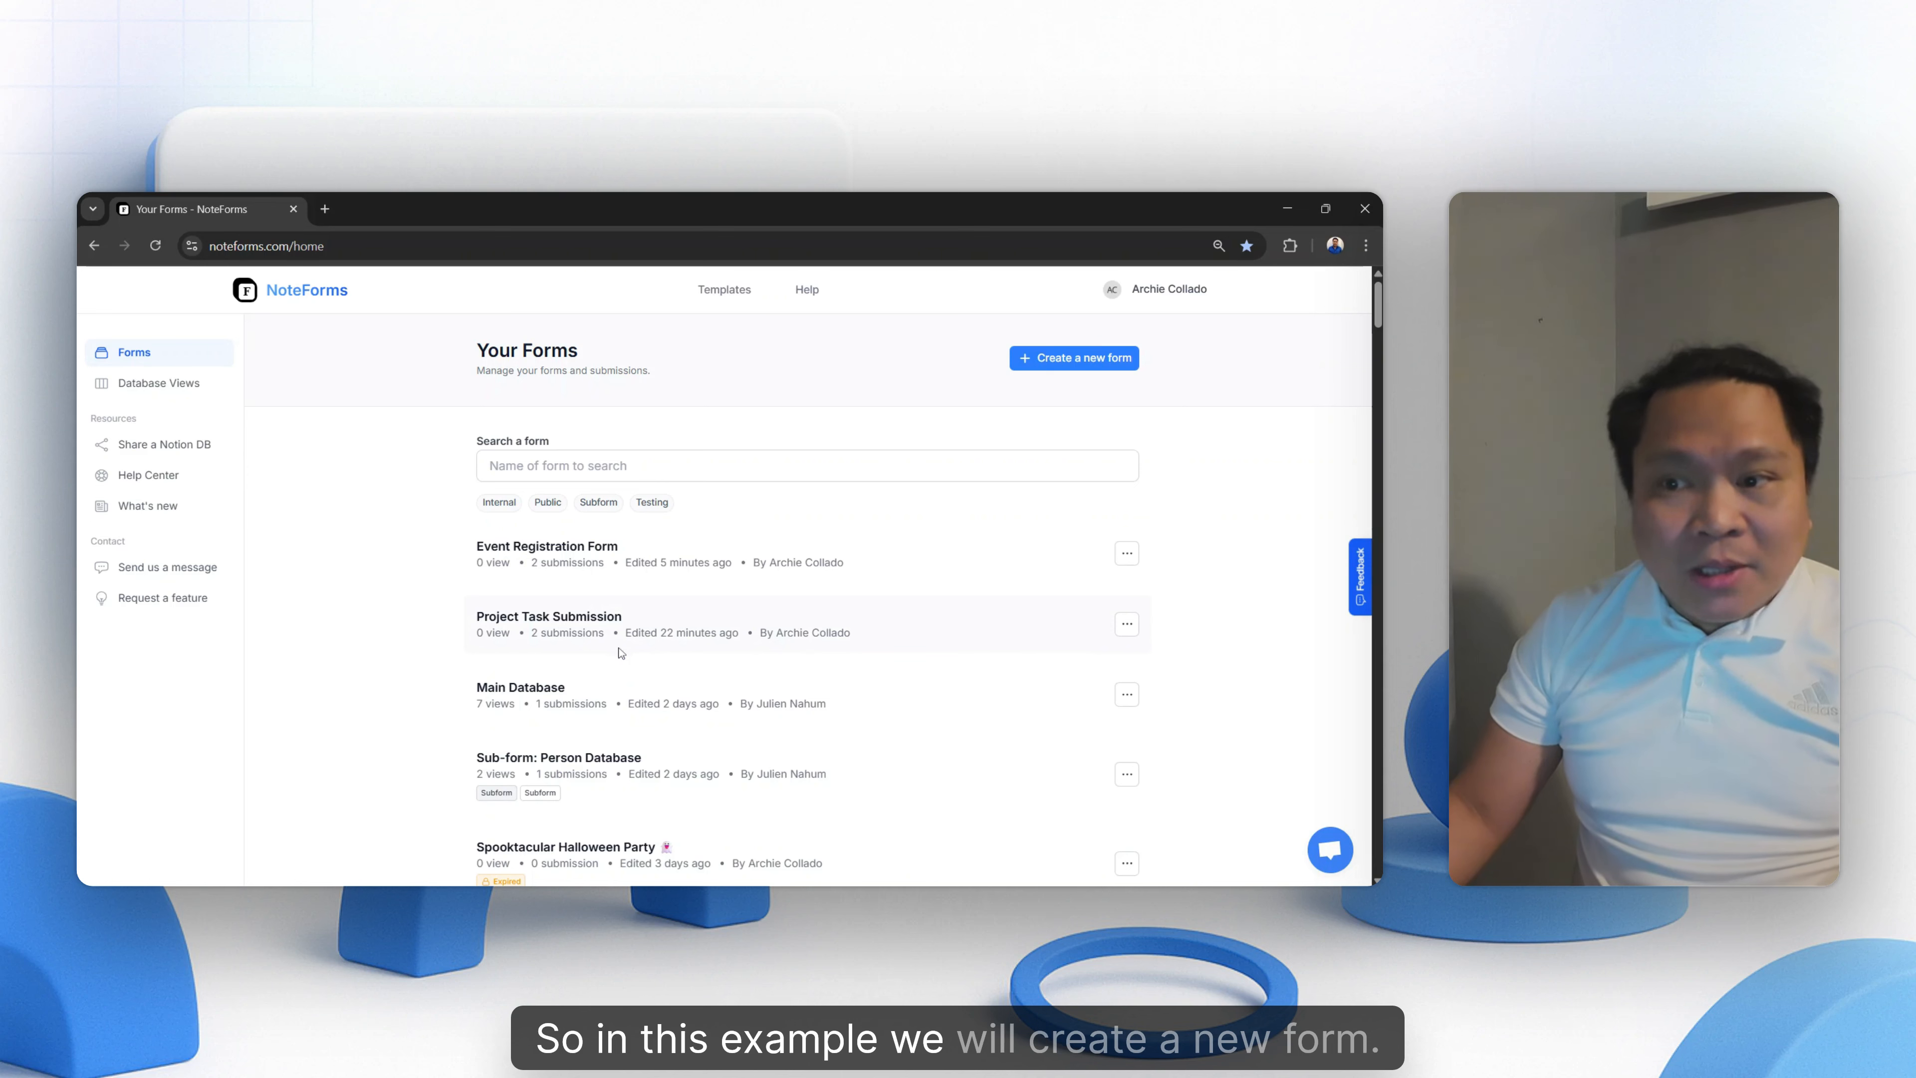
Create a new form from scratch, without using an existing Notion database for its responses.
click(1059, 359)
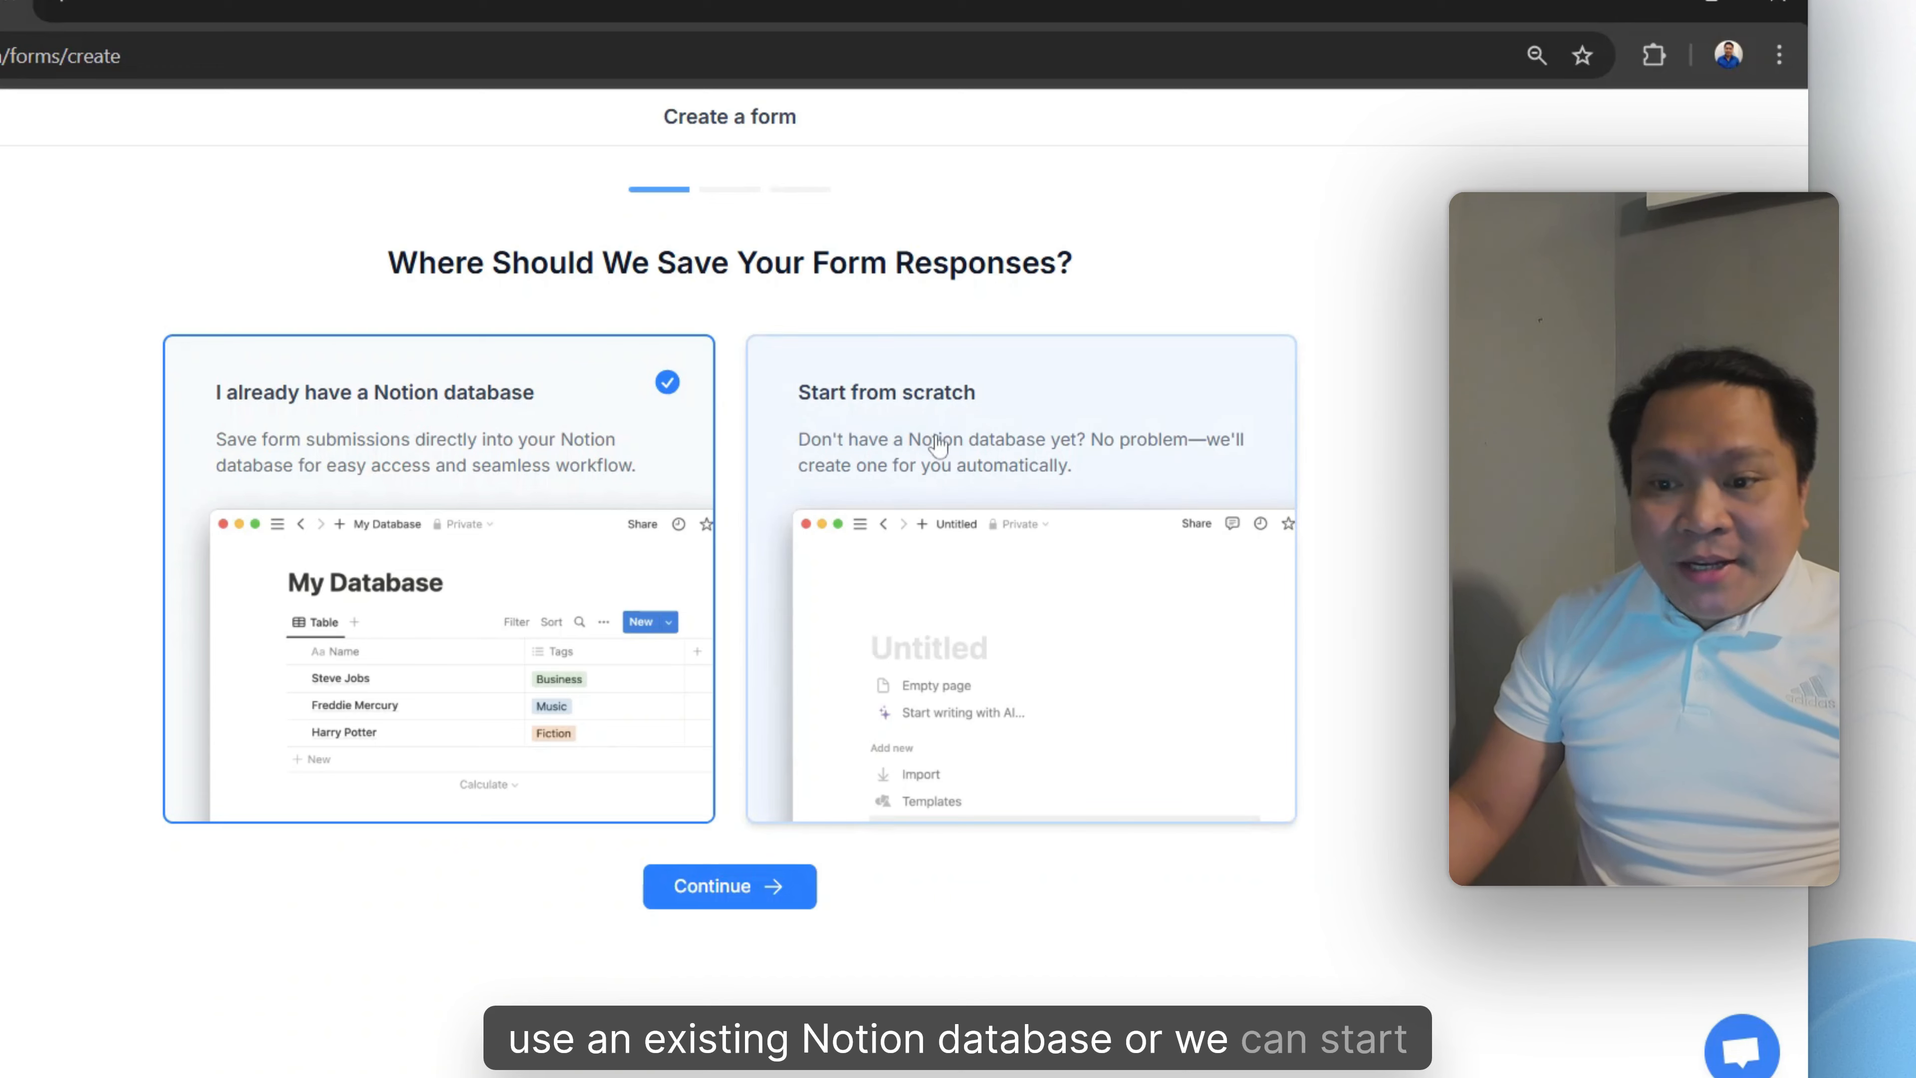
click(939, 445)
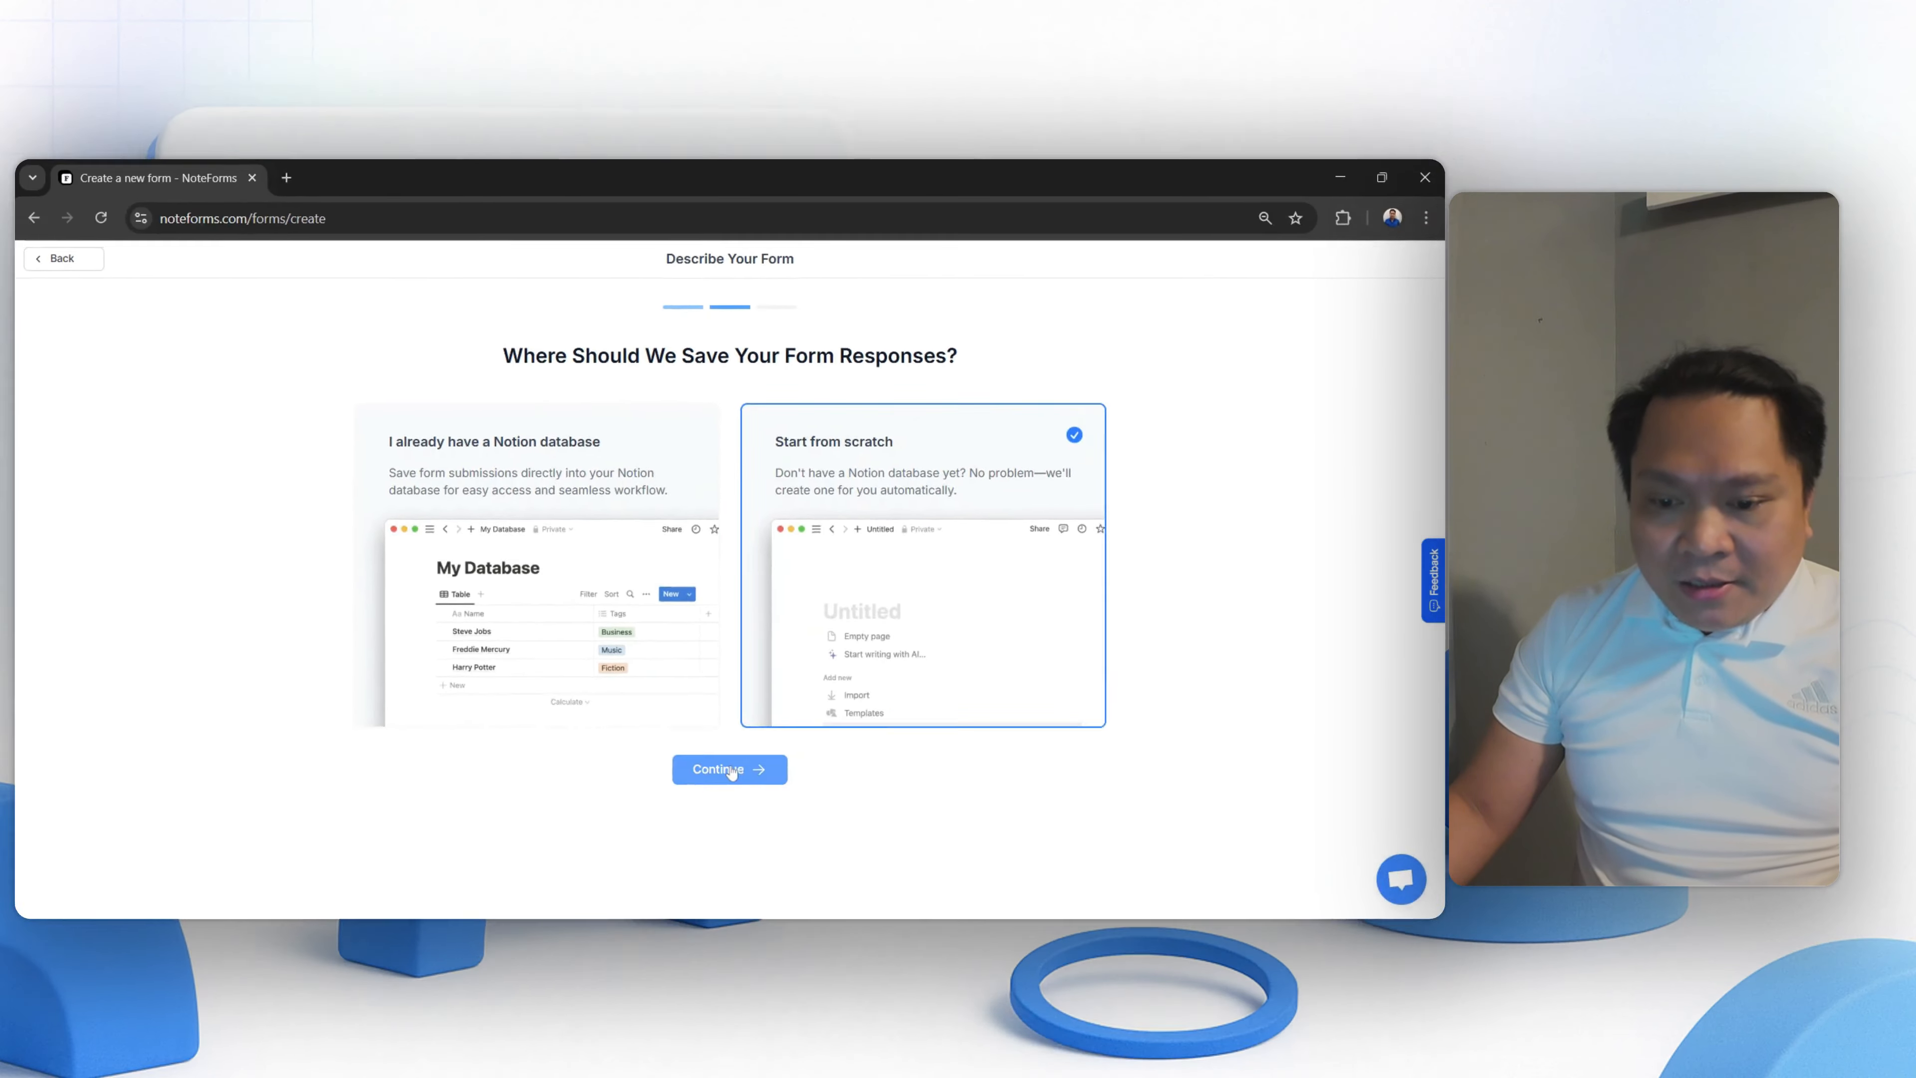
click(750, 879)
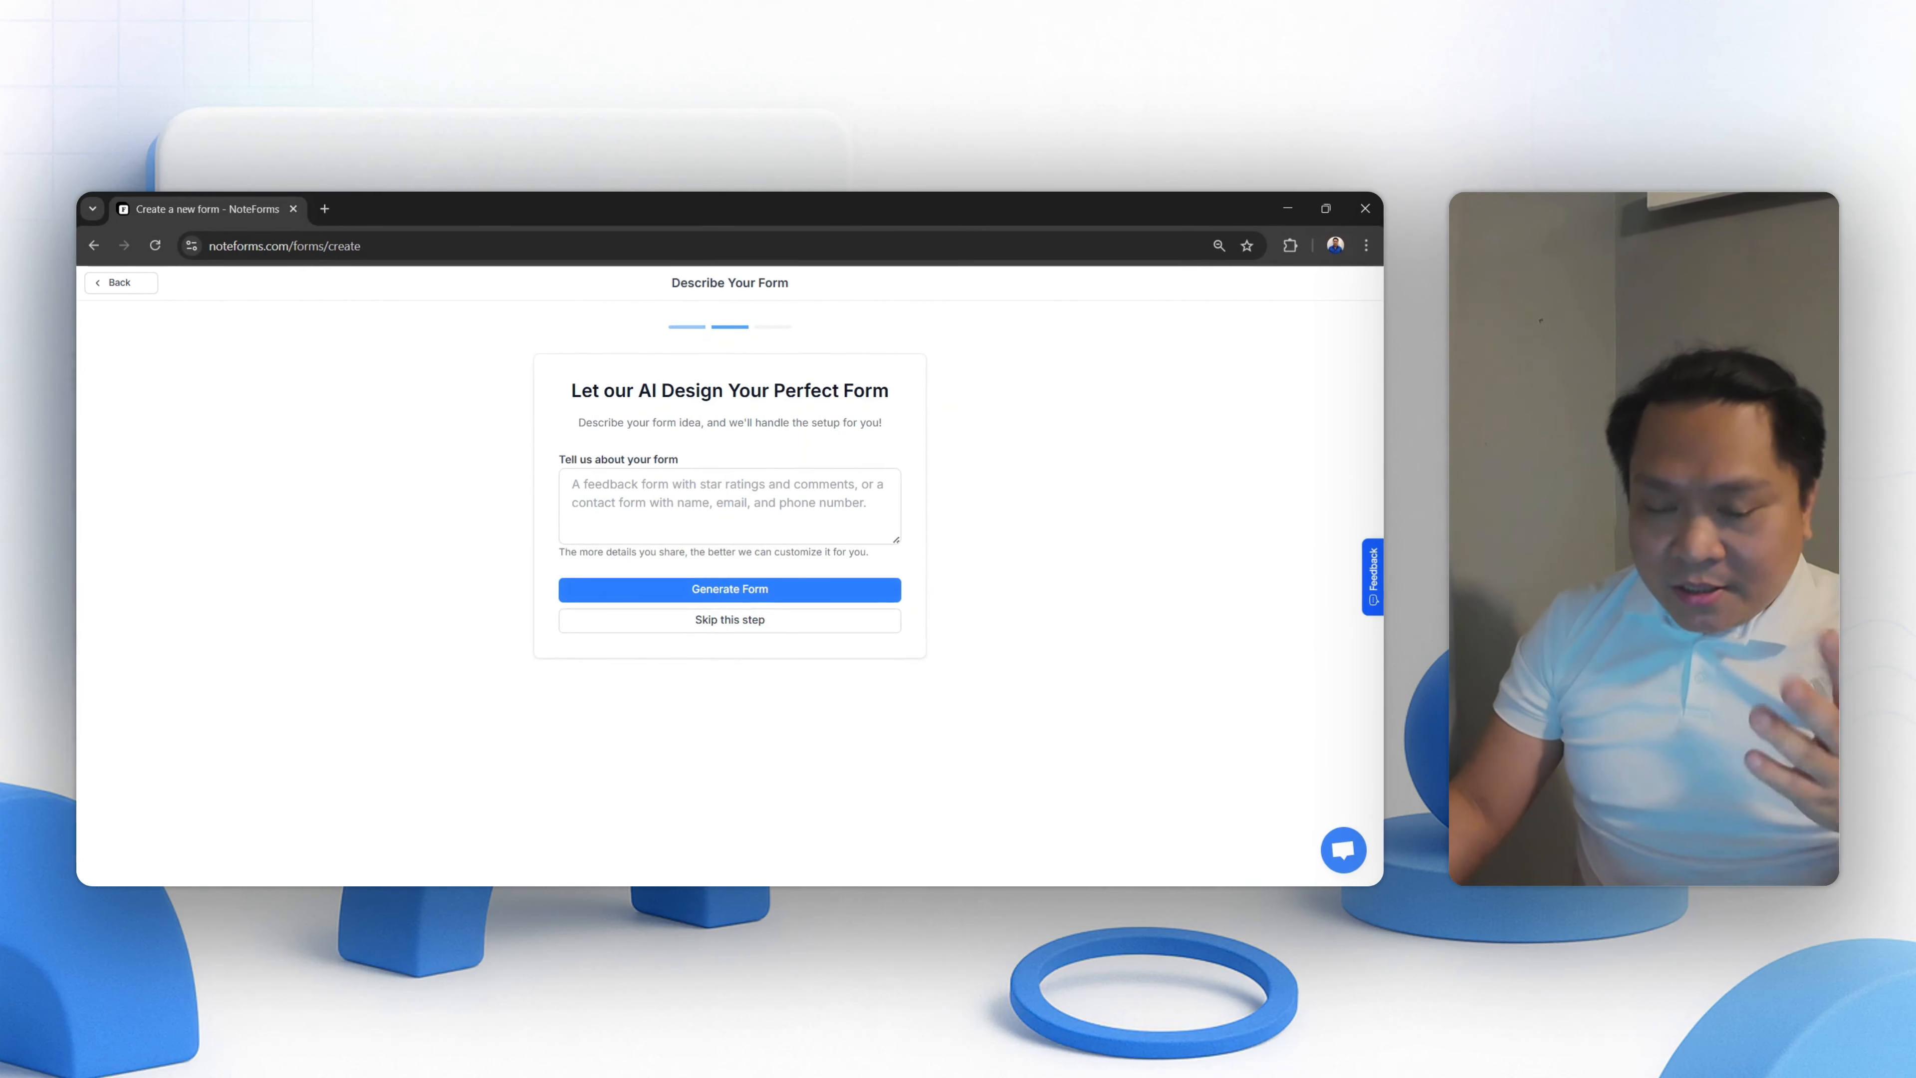
Generate an Event Feedback Form with AI from a prompt listing Full Name, Email Address, Overall Experience, Event Feedback Matrix and Additional Comments fields.
drag(896, 539, 890, 815)
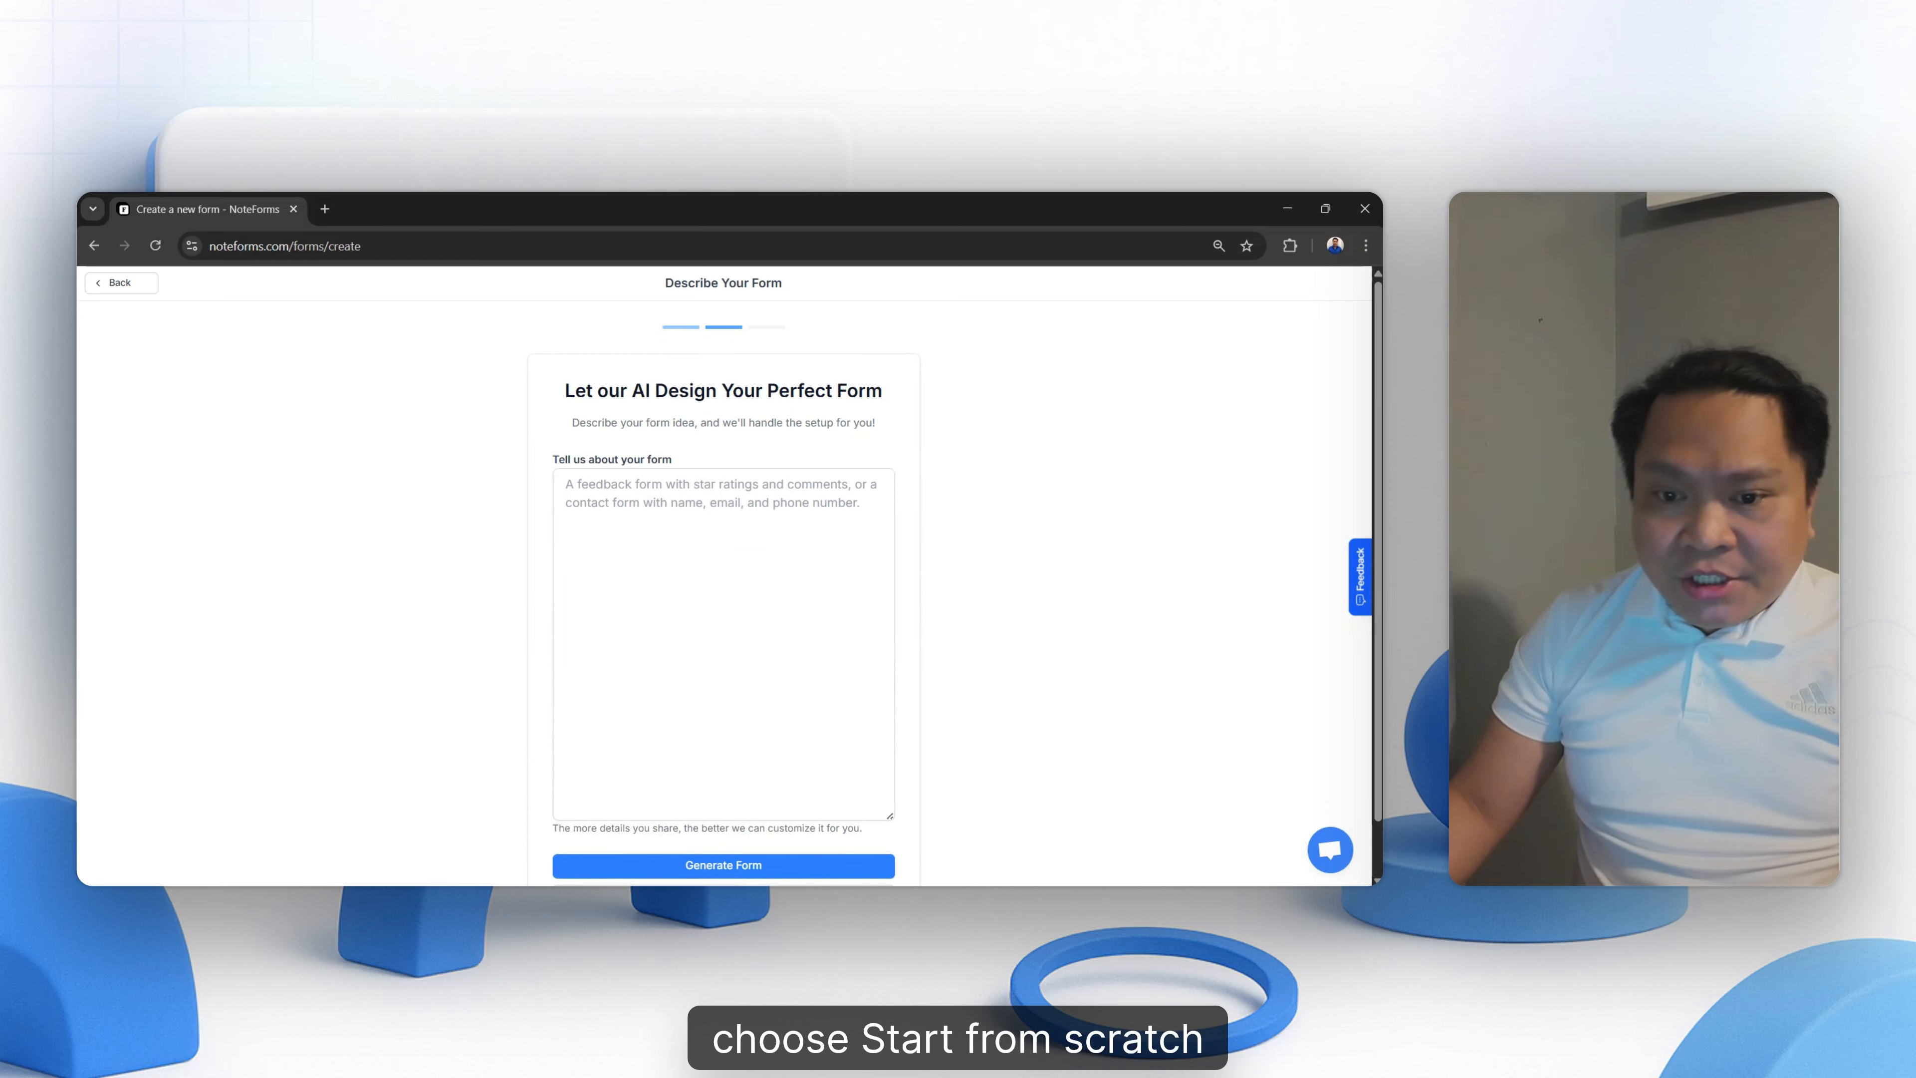
scroll(1030, 500, down, 1)
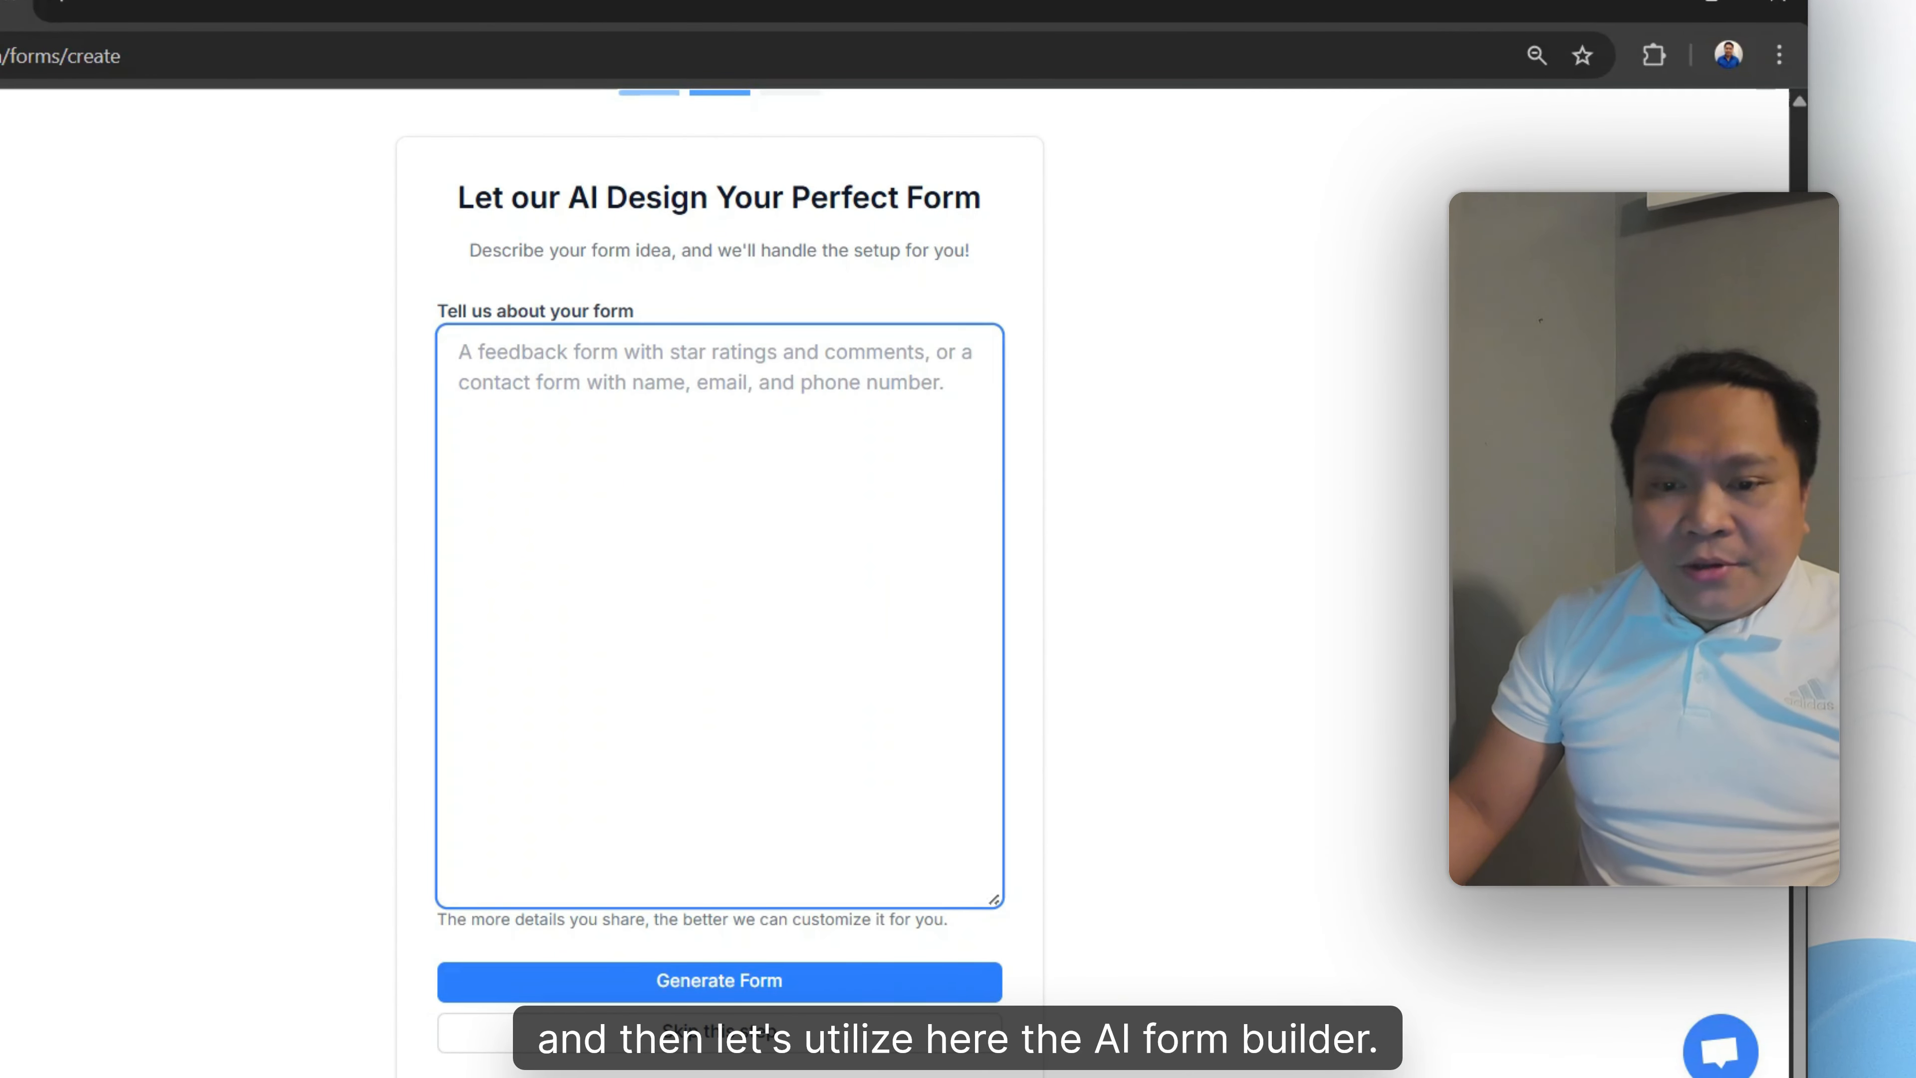
key(ctrl+v)
scroll(719, 615, up, 2)
scroll(719, 616, down, 2)
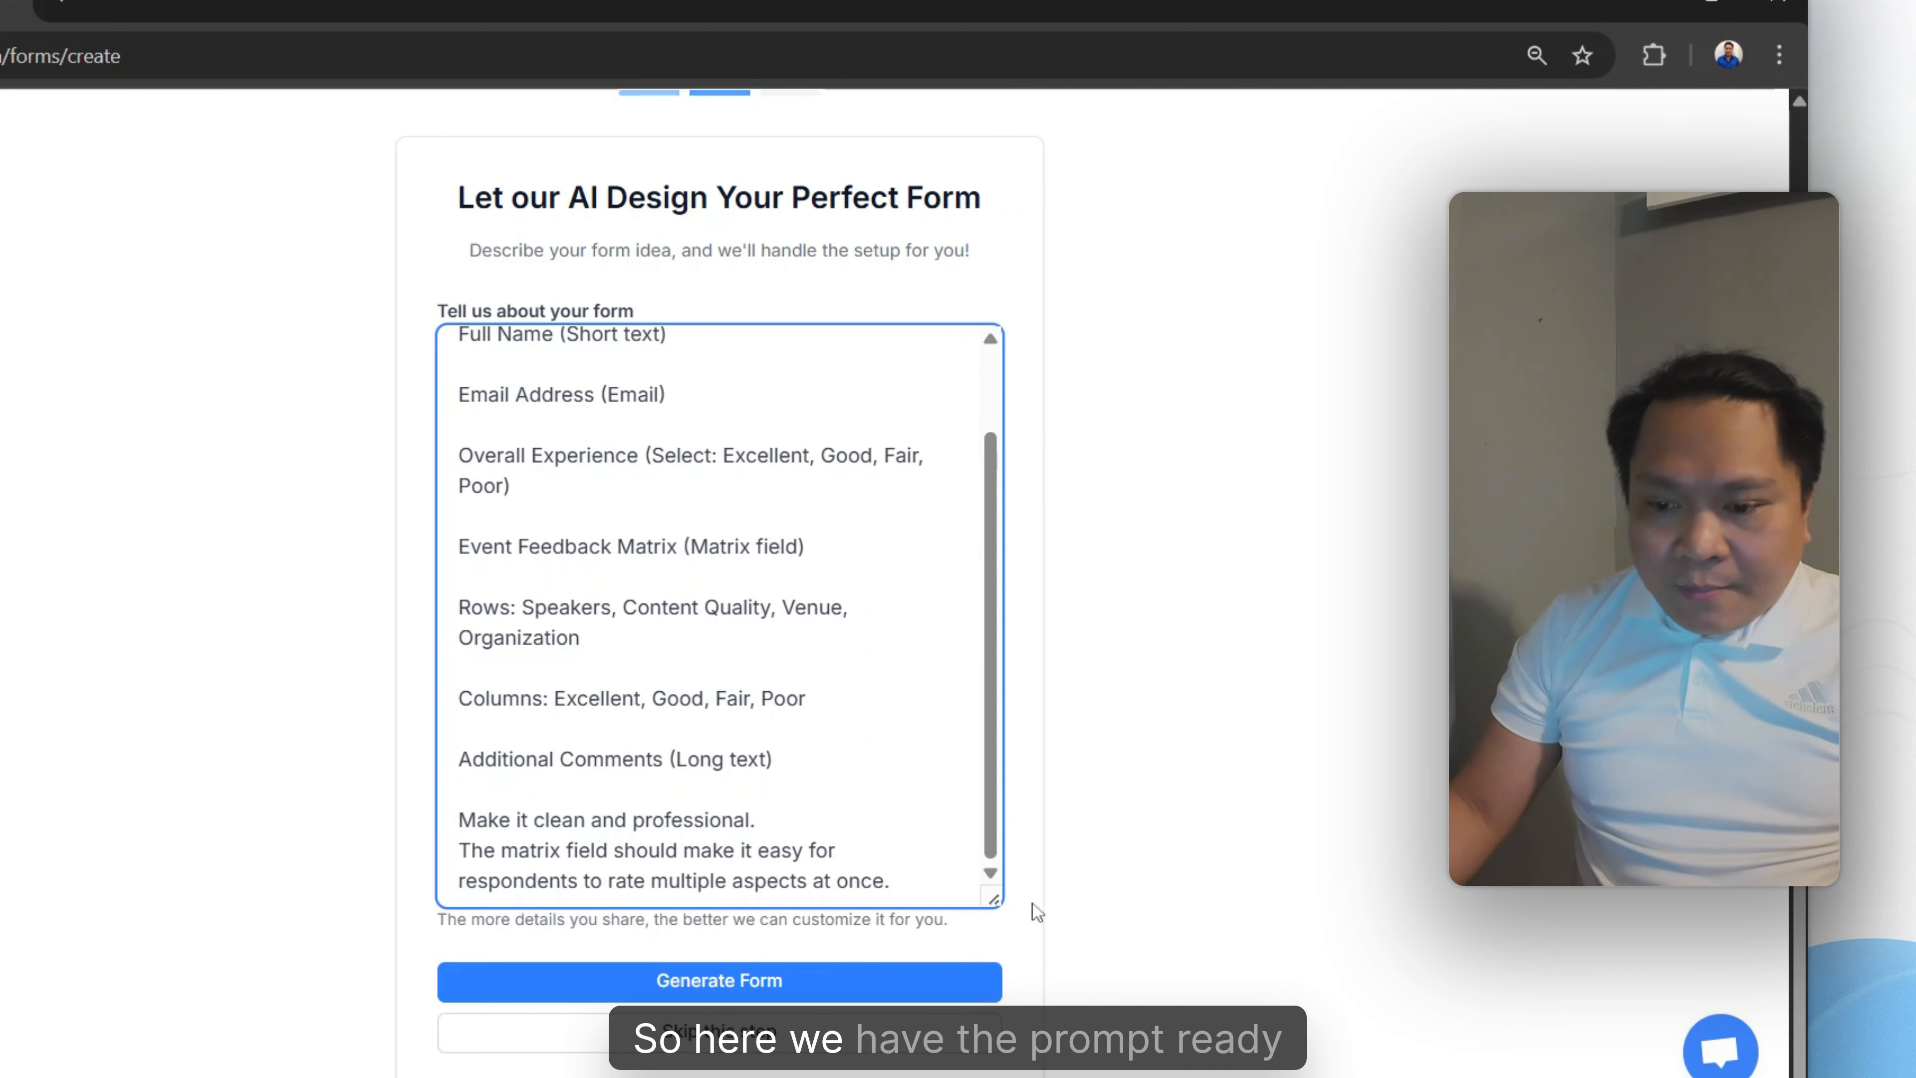
drag(985, 906, 988, 996)
scroll(1142, 783, down, 1)
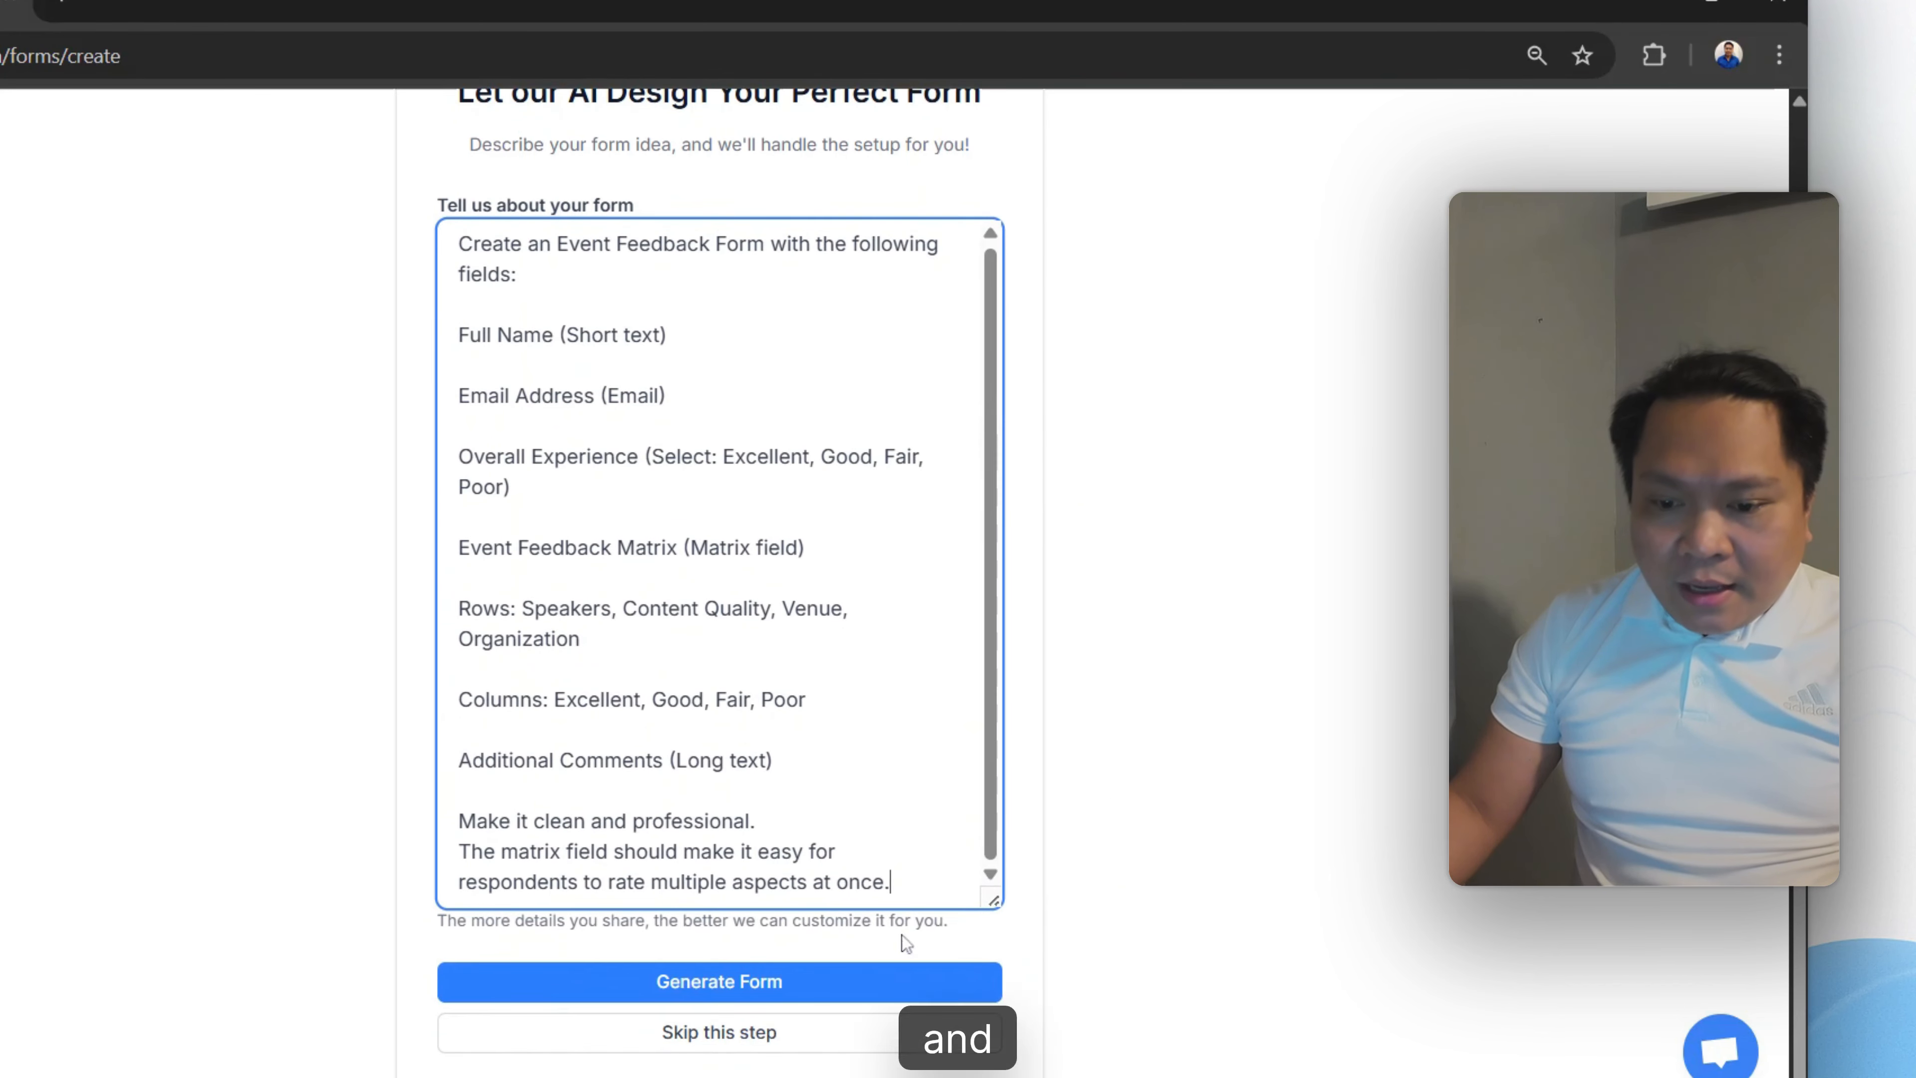
click(805, 989)
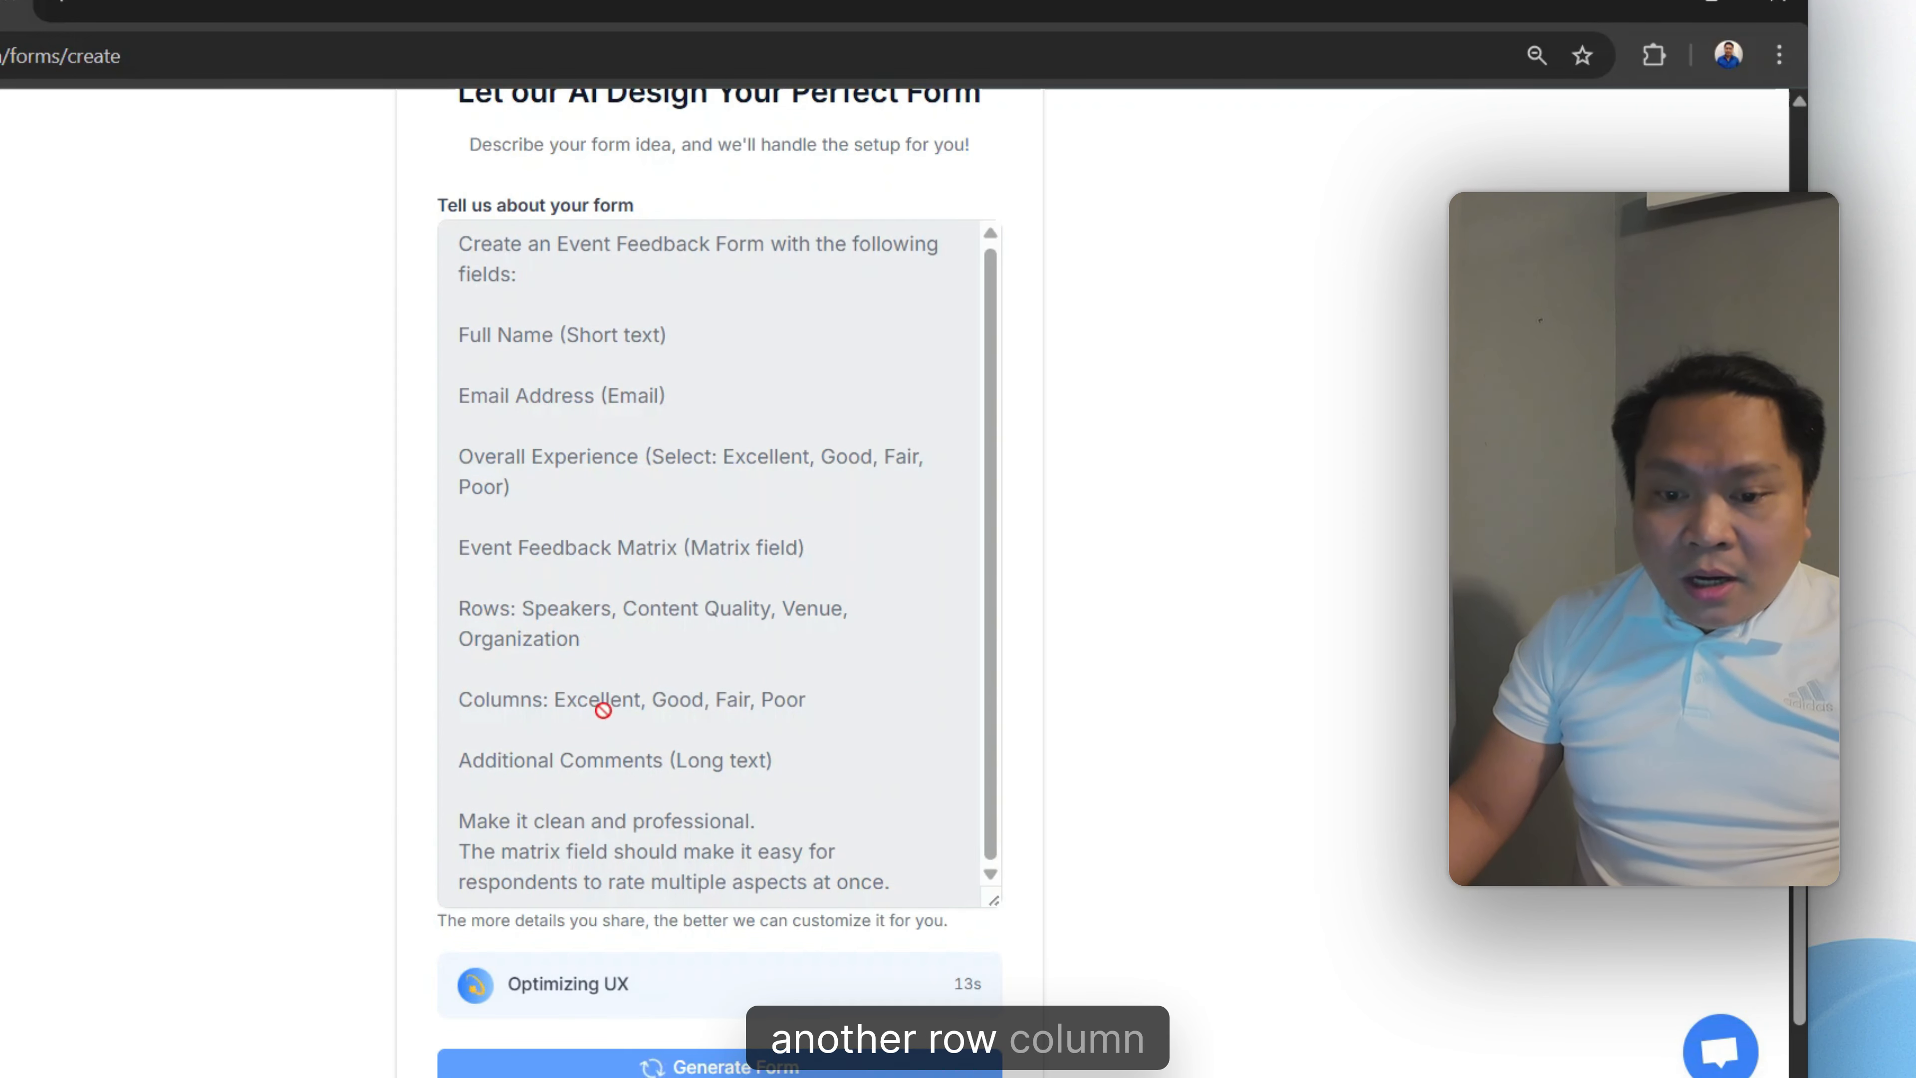
scroll(687, 645, down, 1)
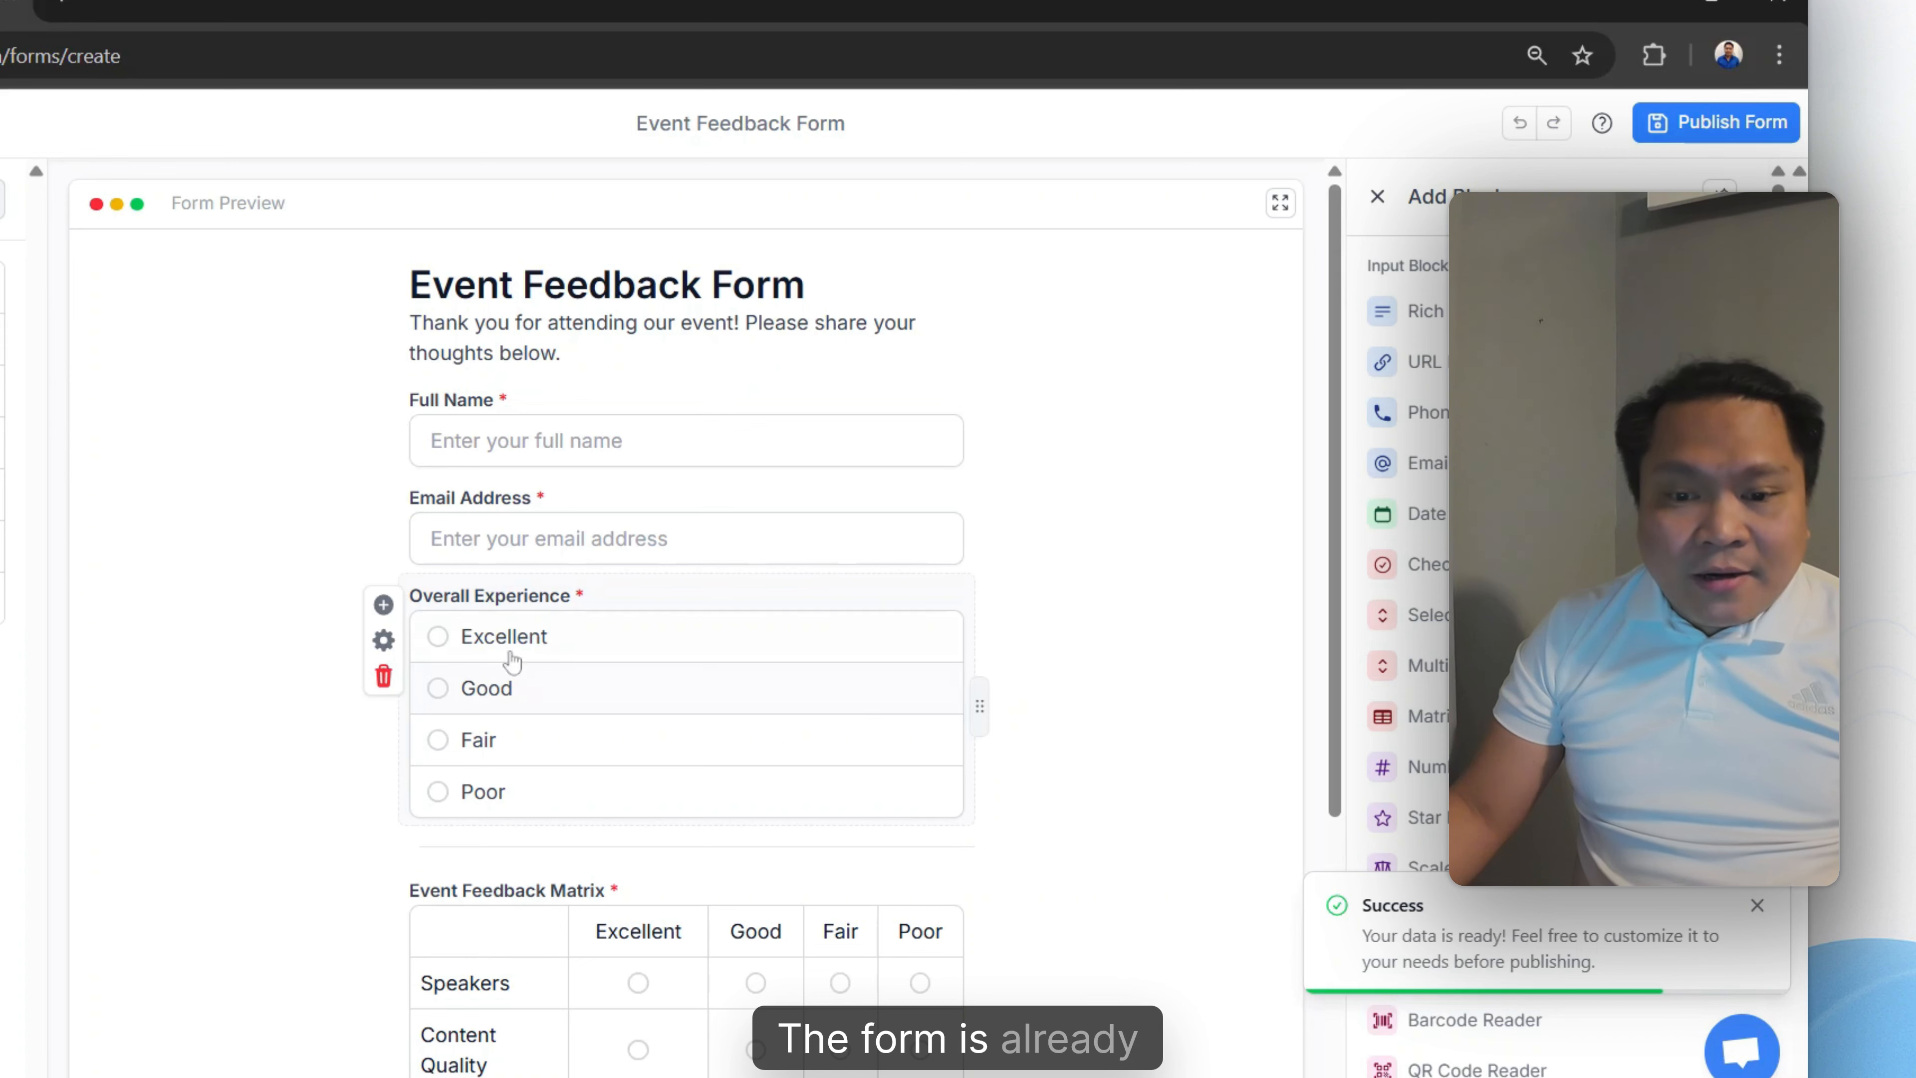
Examine the generated form's name, email and Overall Experience fields, the Event Feedback Matrix and the comments field.
scroll(1114, 542, down, 4)
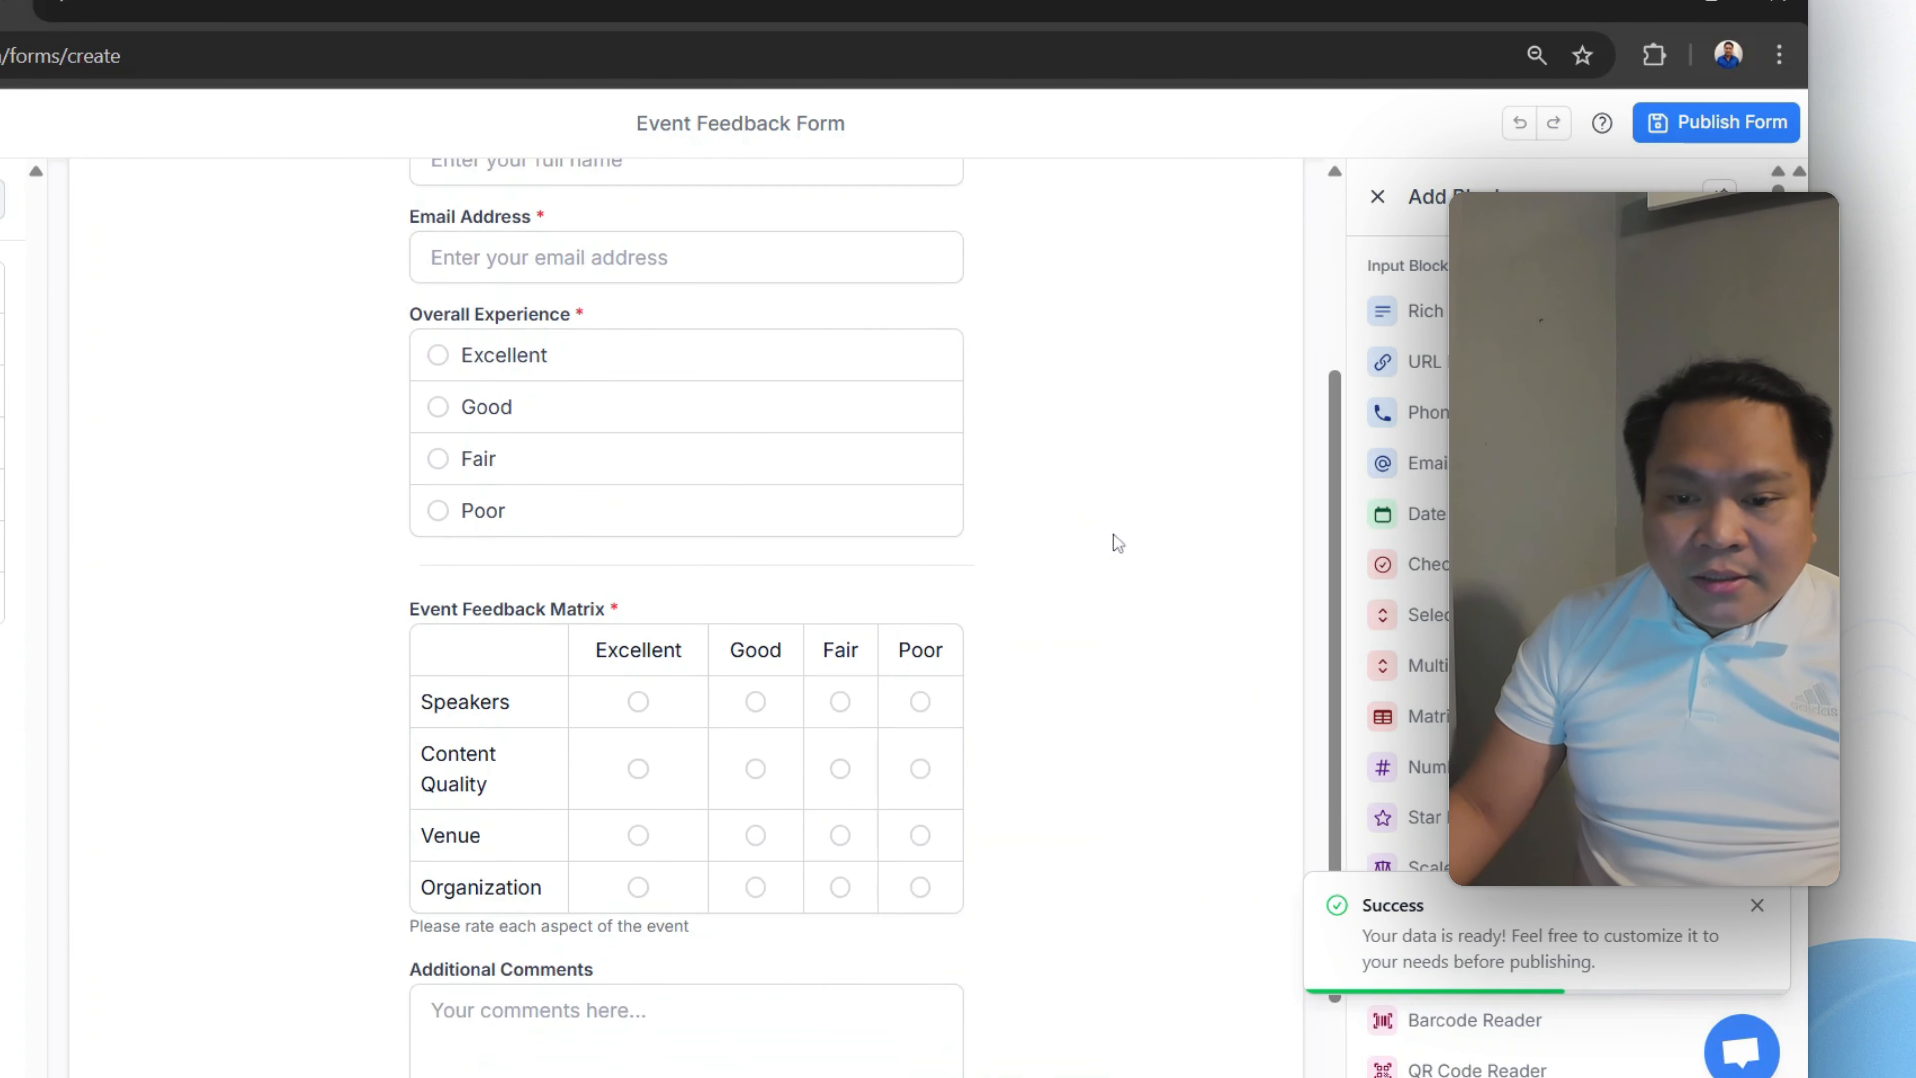
scroll(979, 509, up, 4)
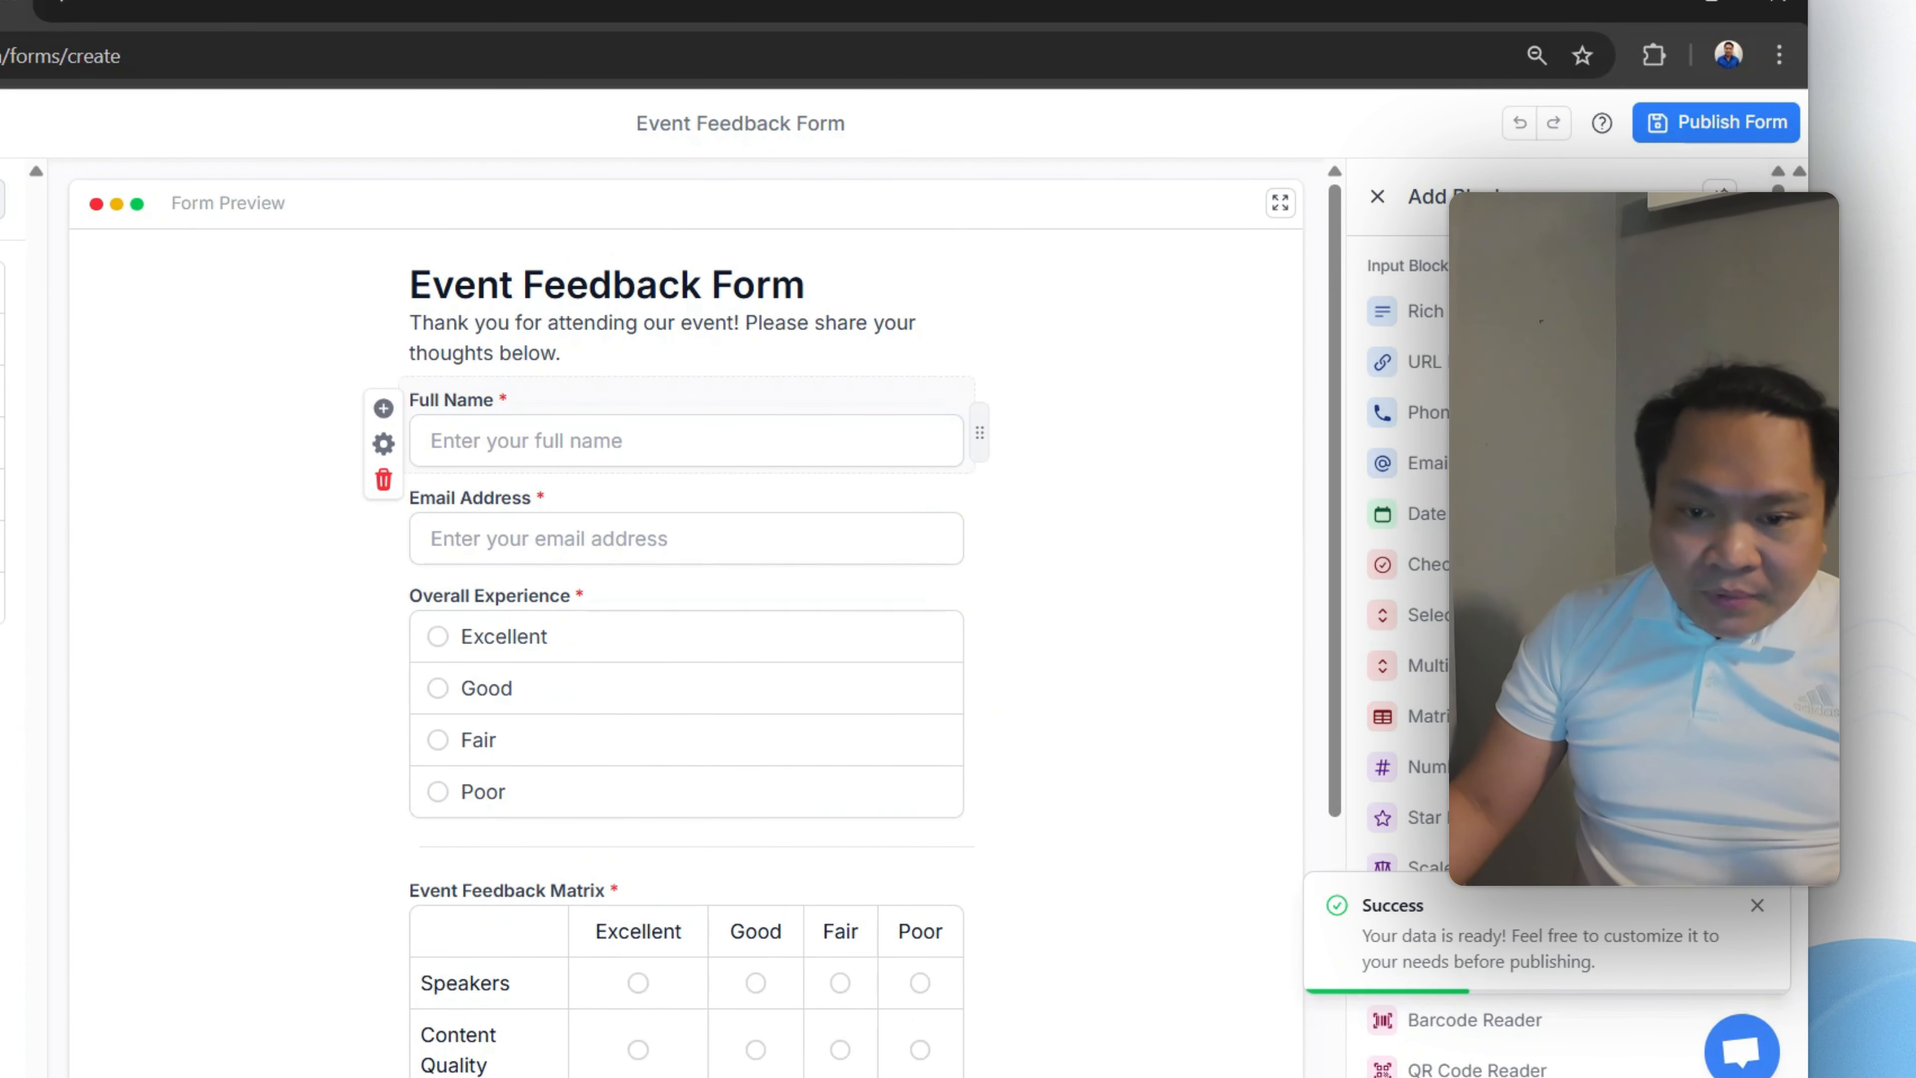
click(587, 442)
click(584, 539)
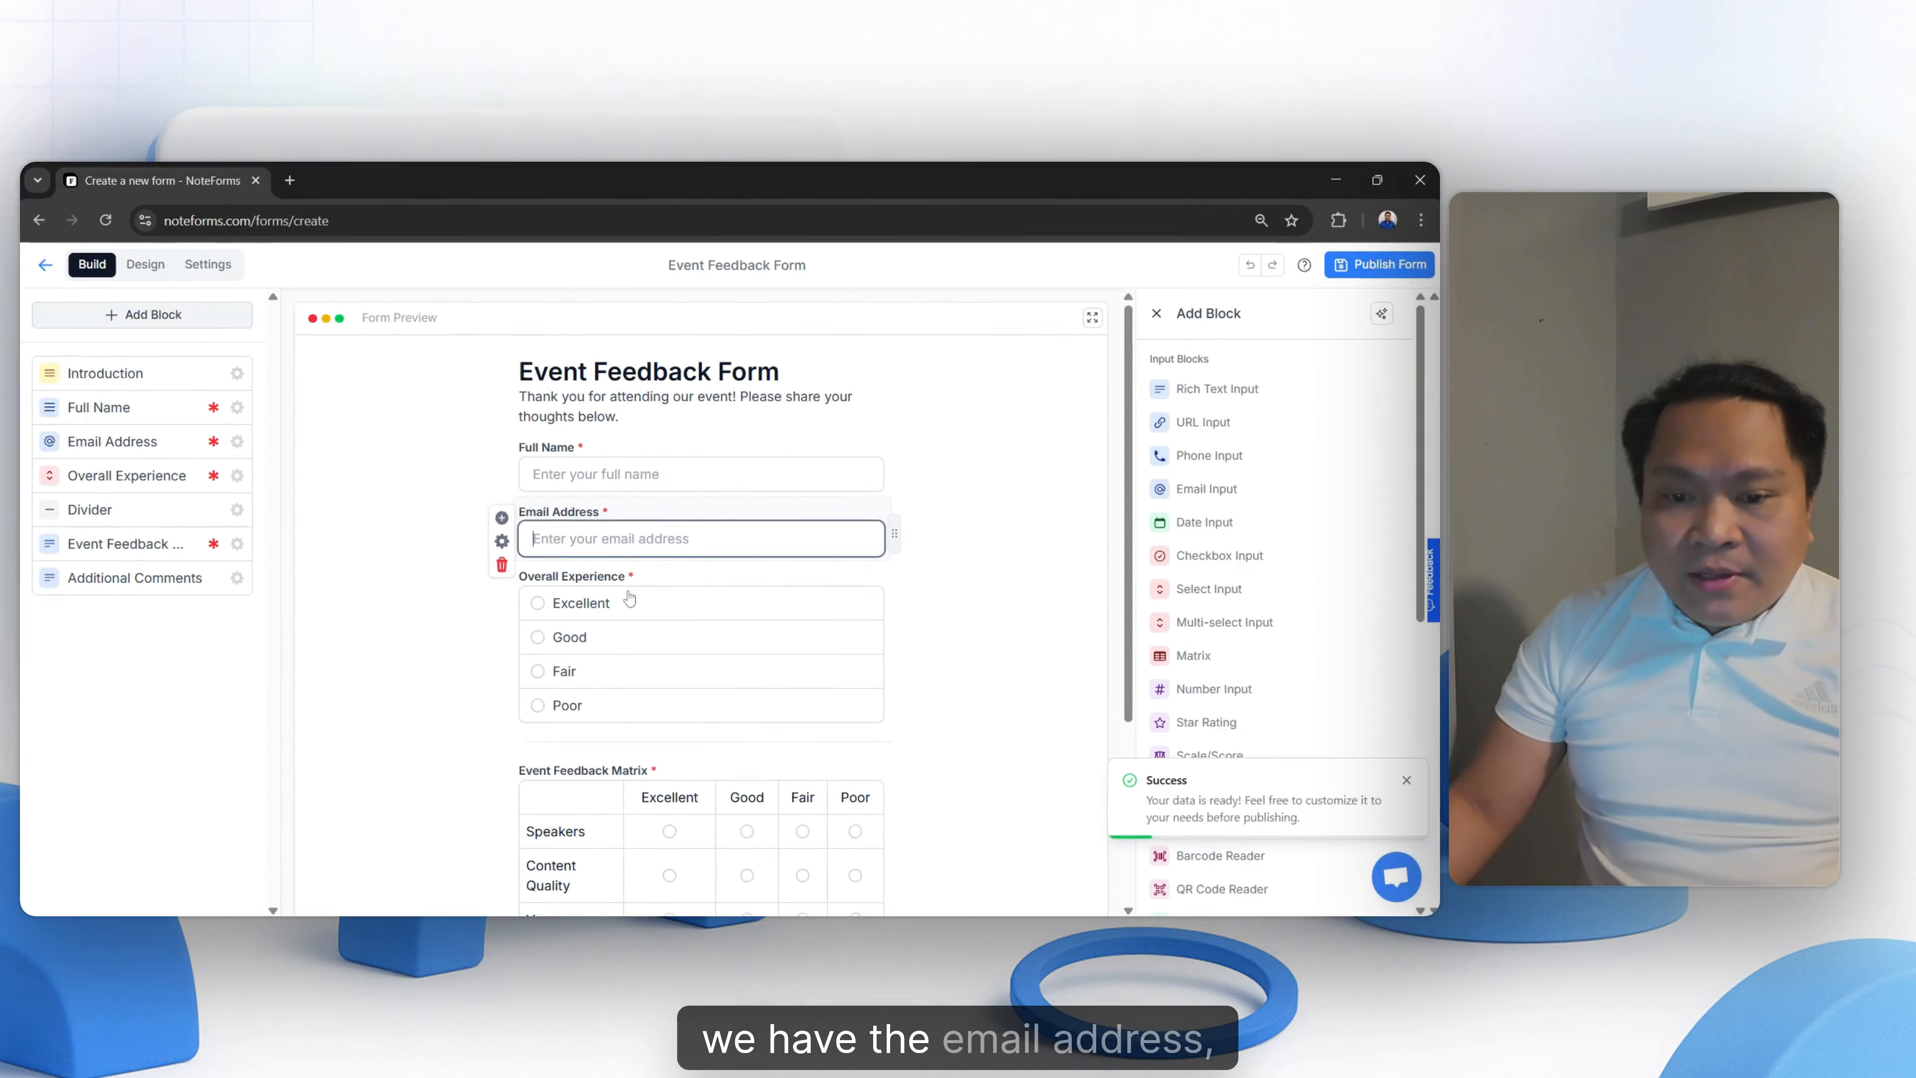
click(628, 605)
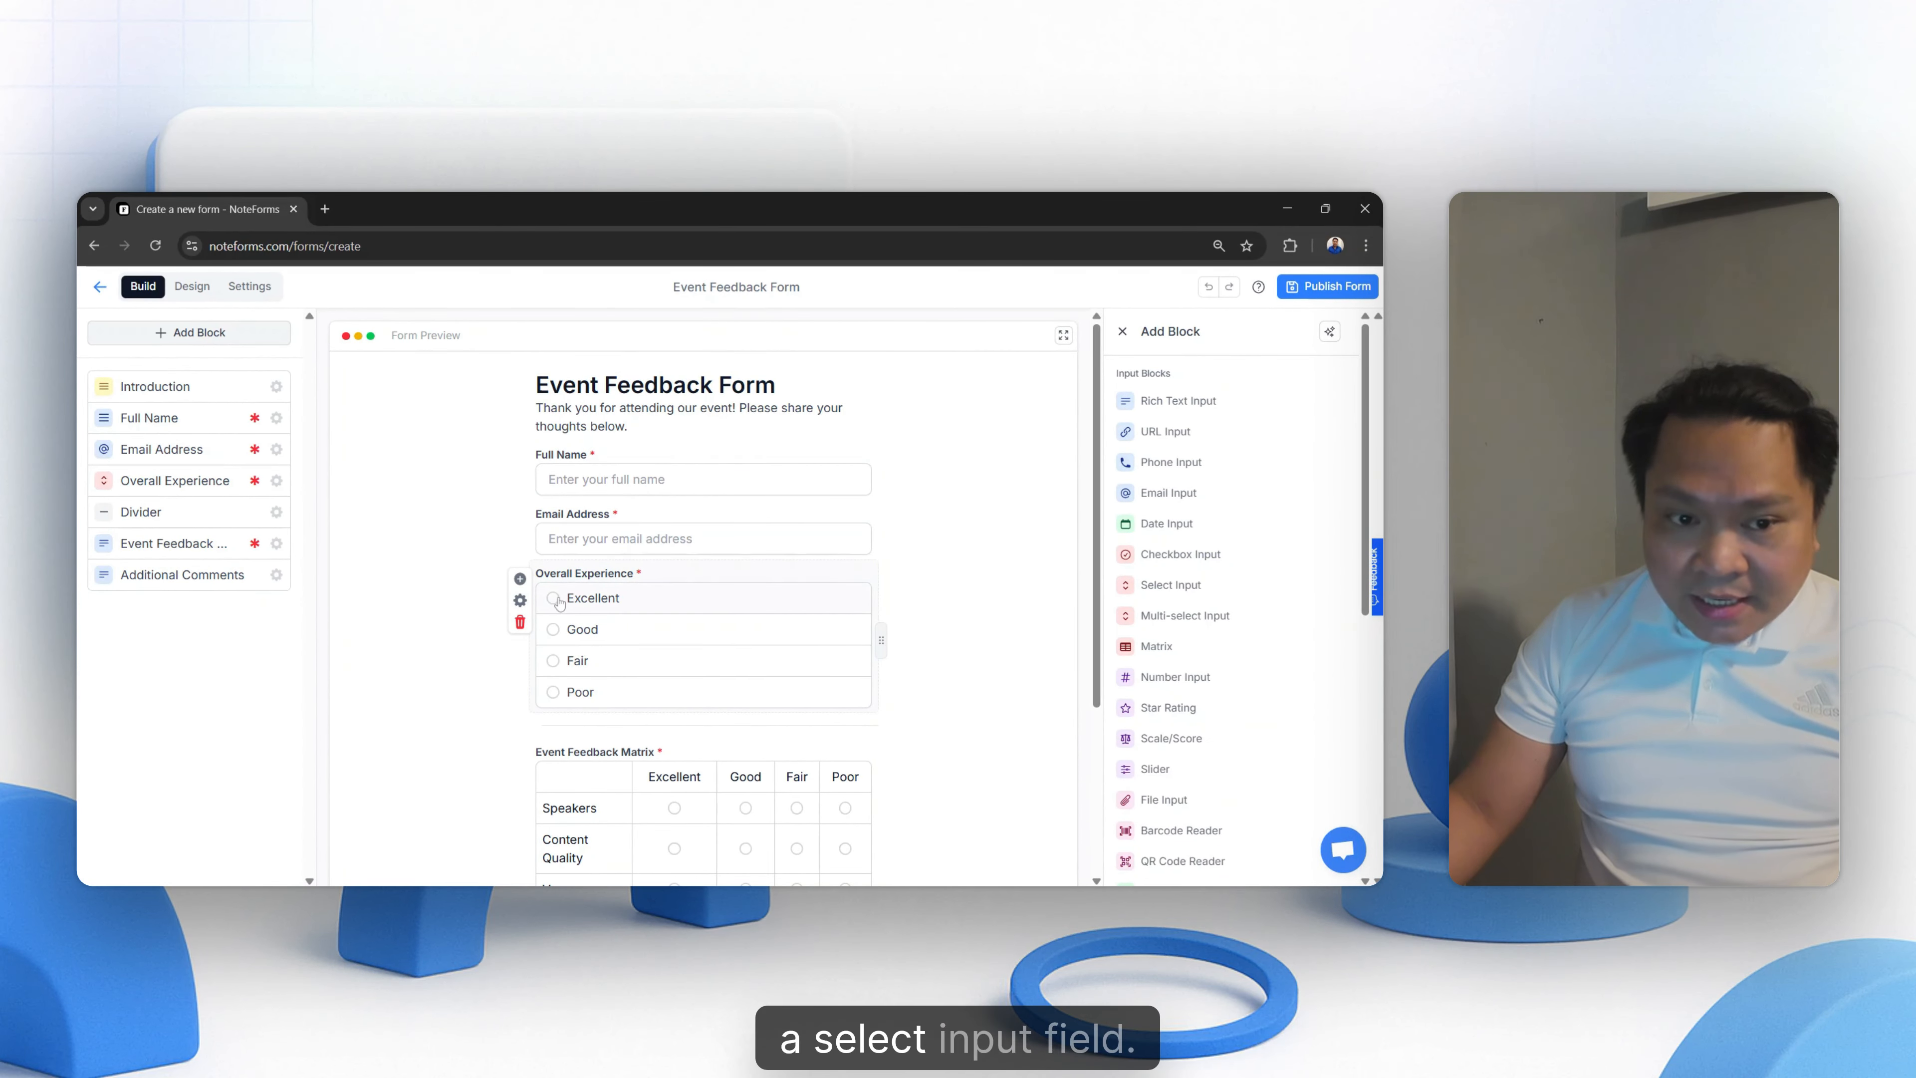
scroll(580, 611, down, 2)
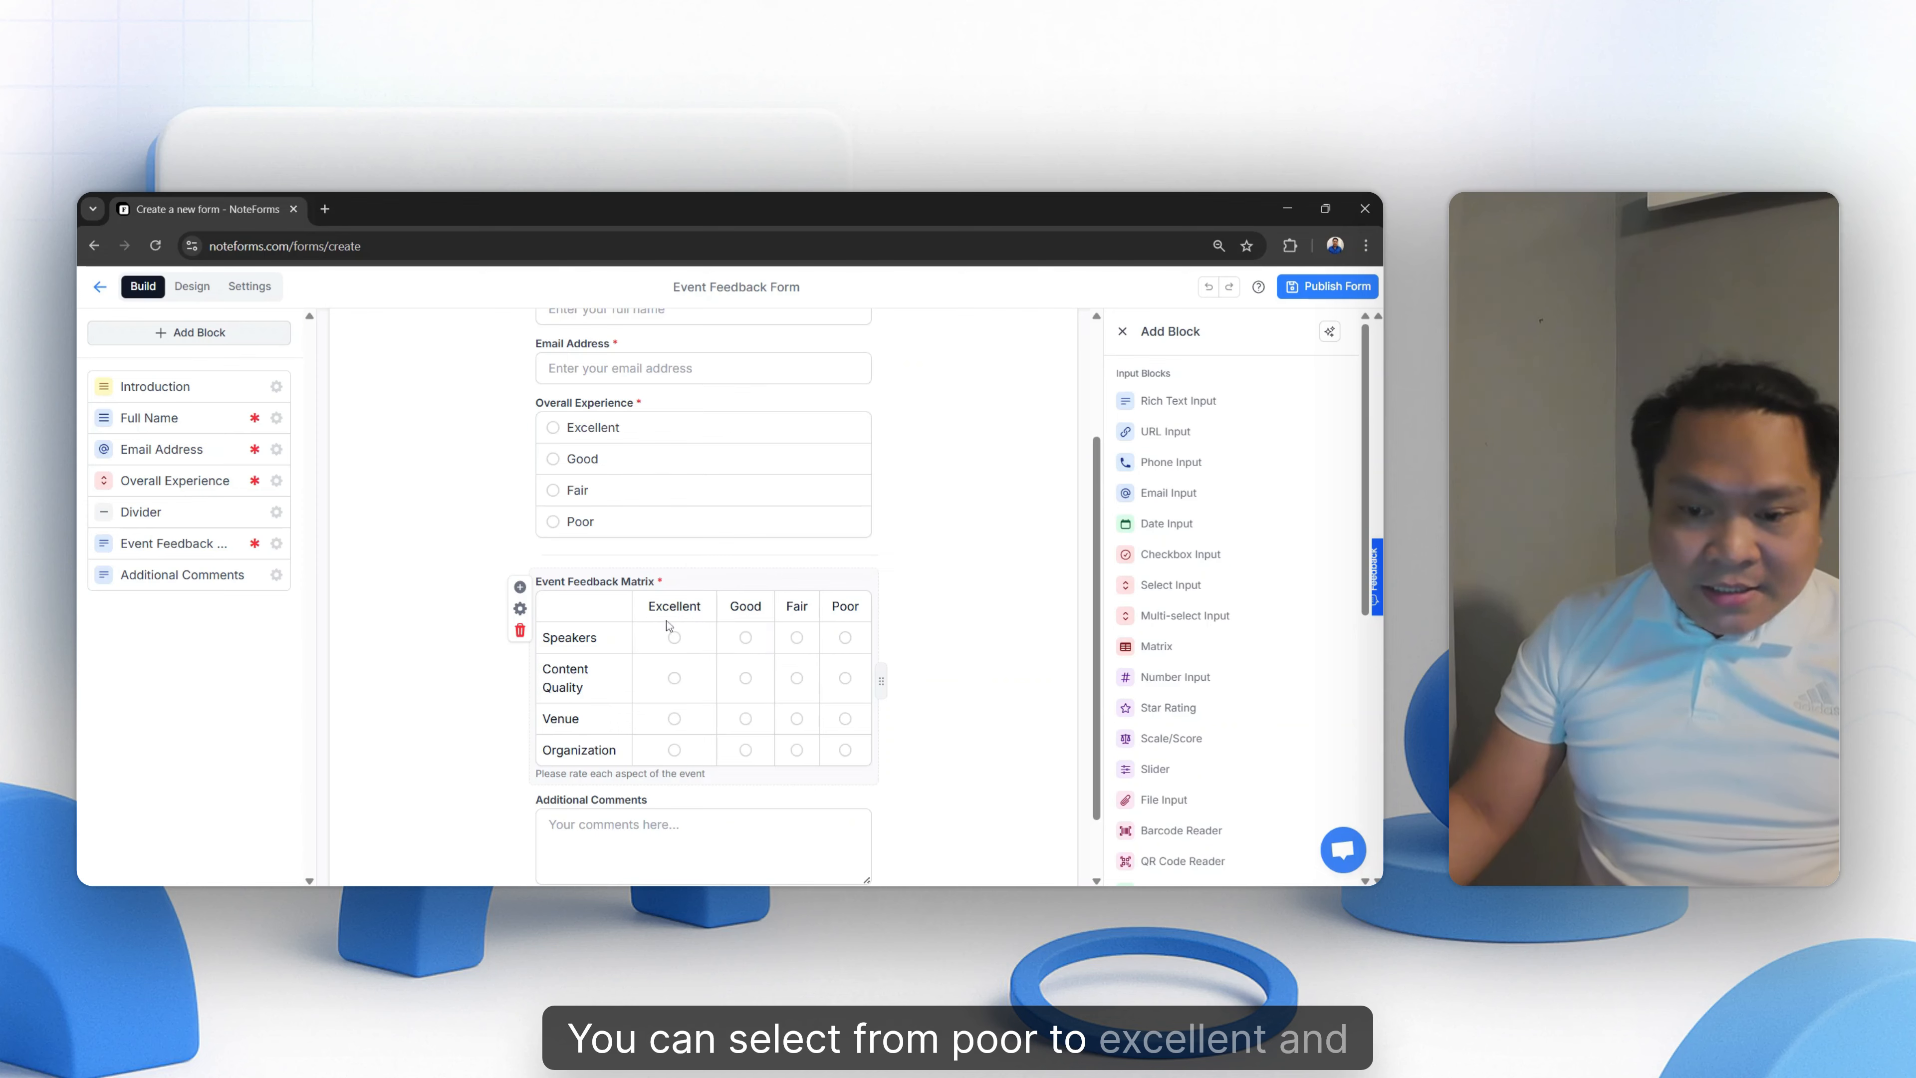
scroll(679, 640, down, 1)
click(679, 766)
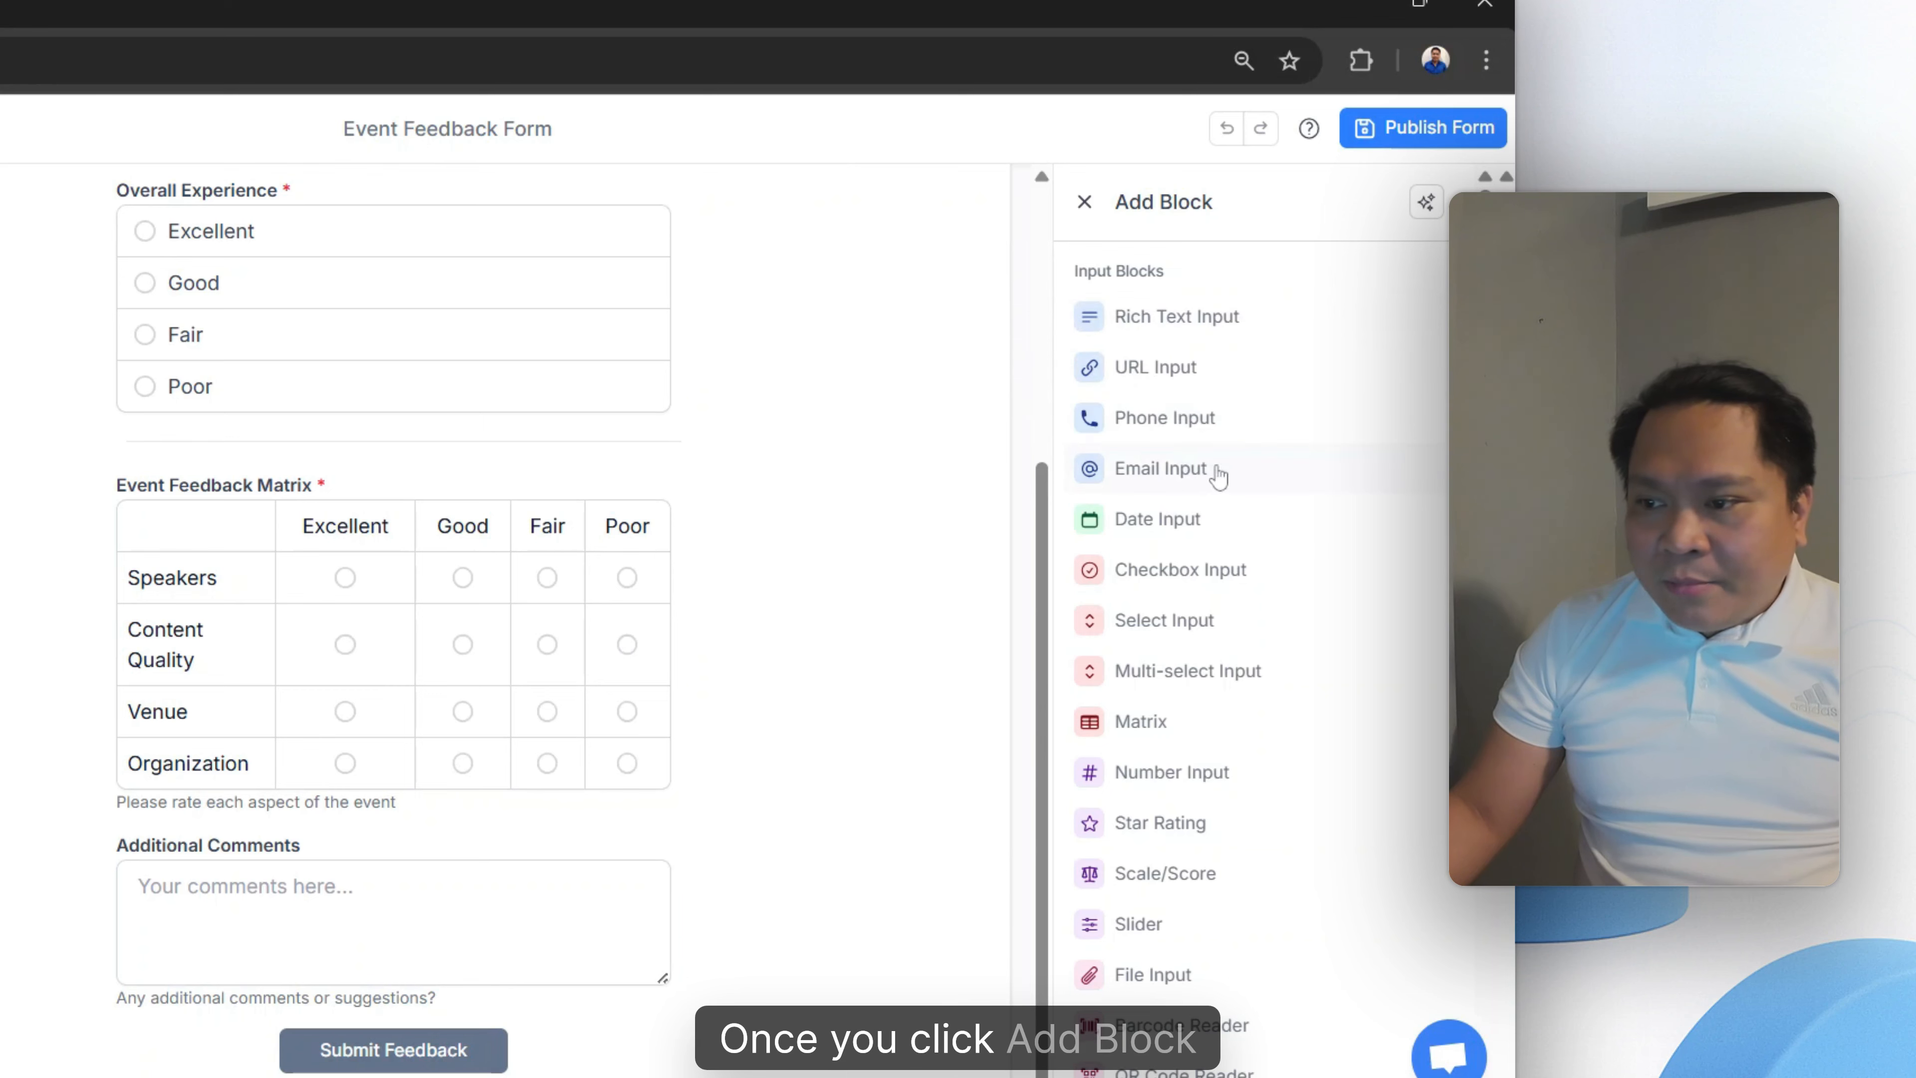
Add a matrix input block at the end of the form.
scroll(1229, 461, down, 10)
scroll(1237, 455, up, 5)
scroll(1237, 455, up, 4)
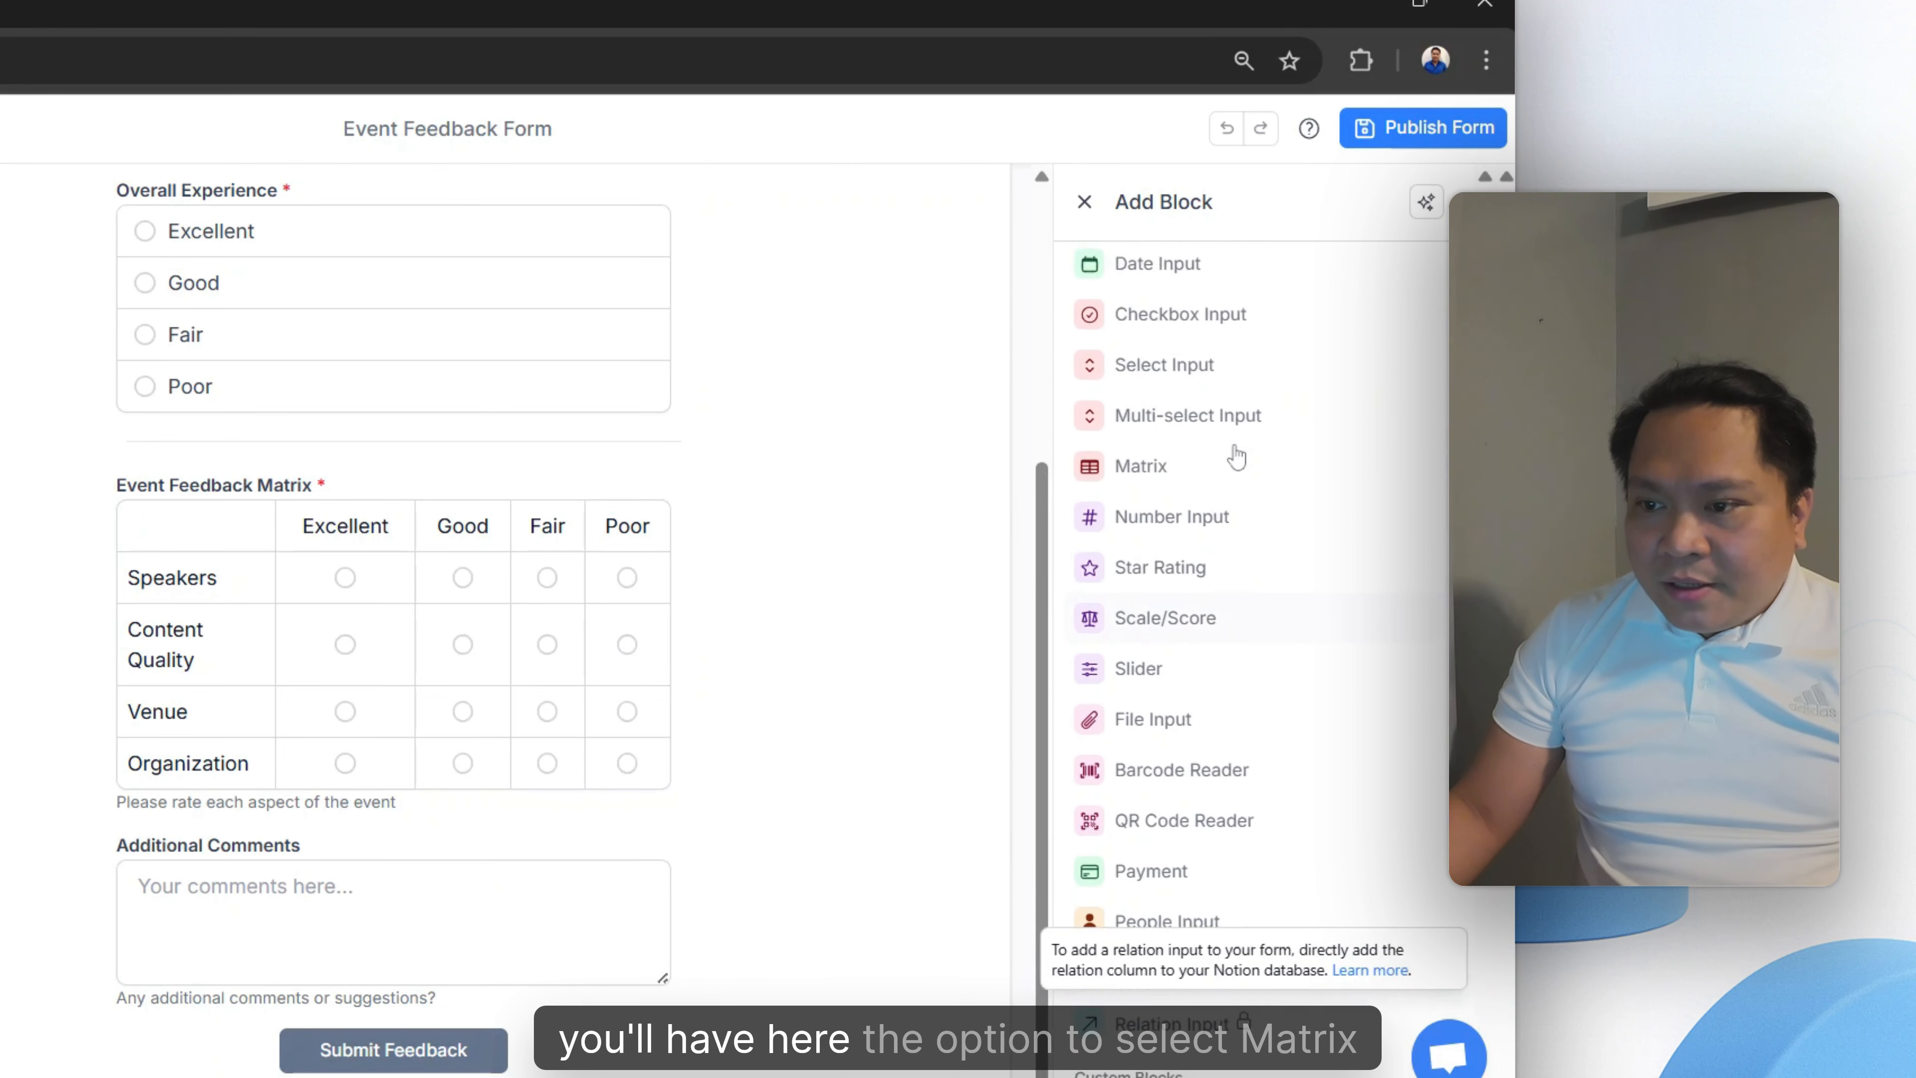
click(1136, 585)
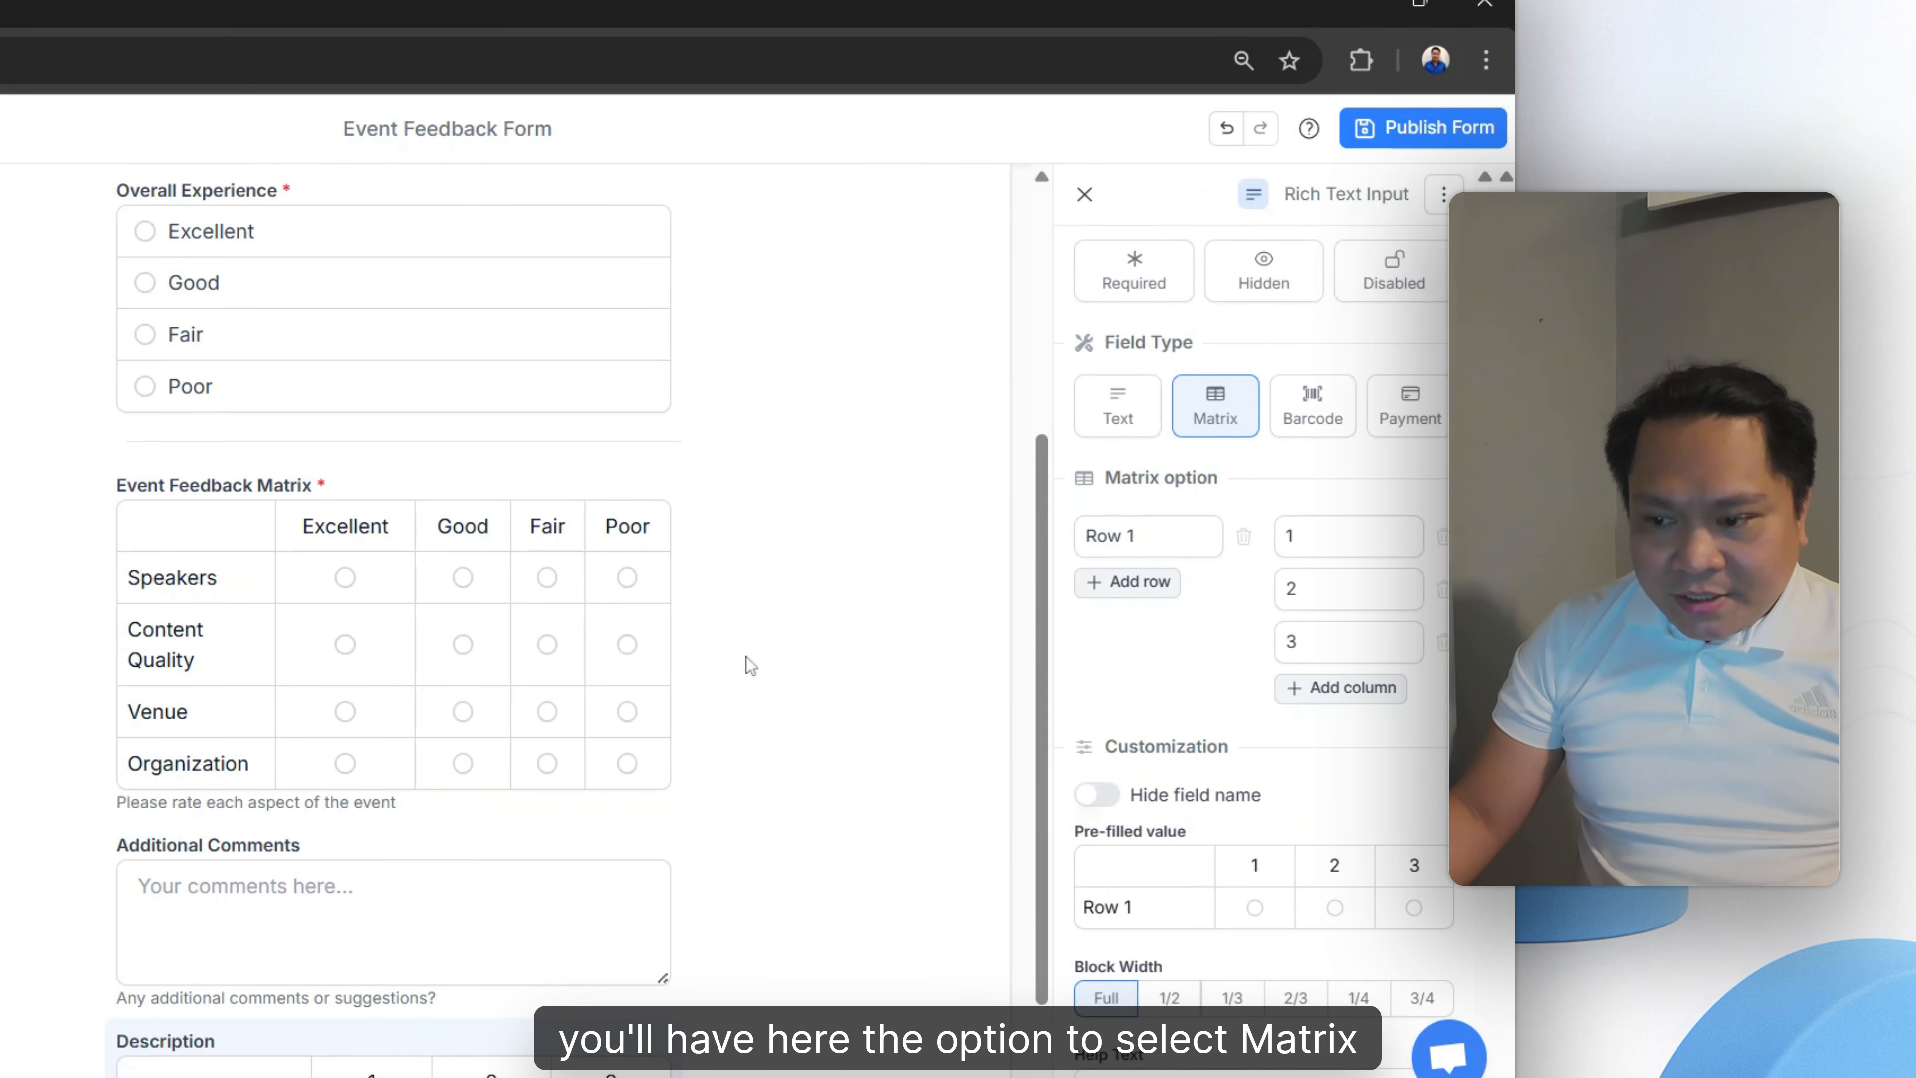
scroll(746, 657, down, 2)
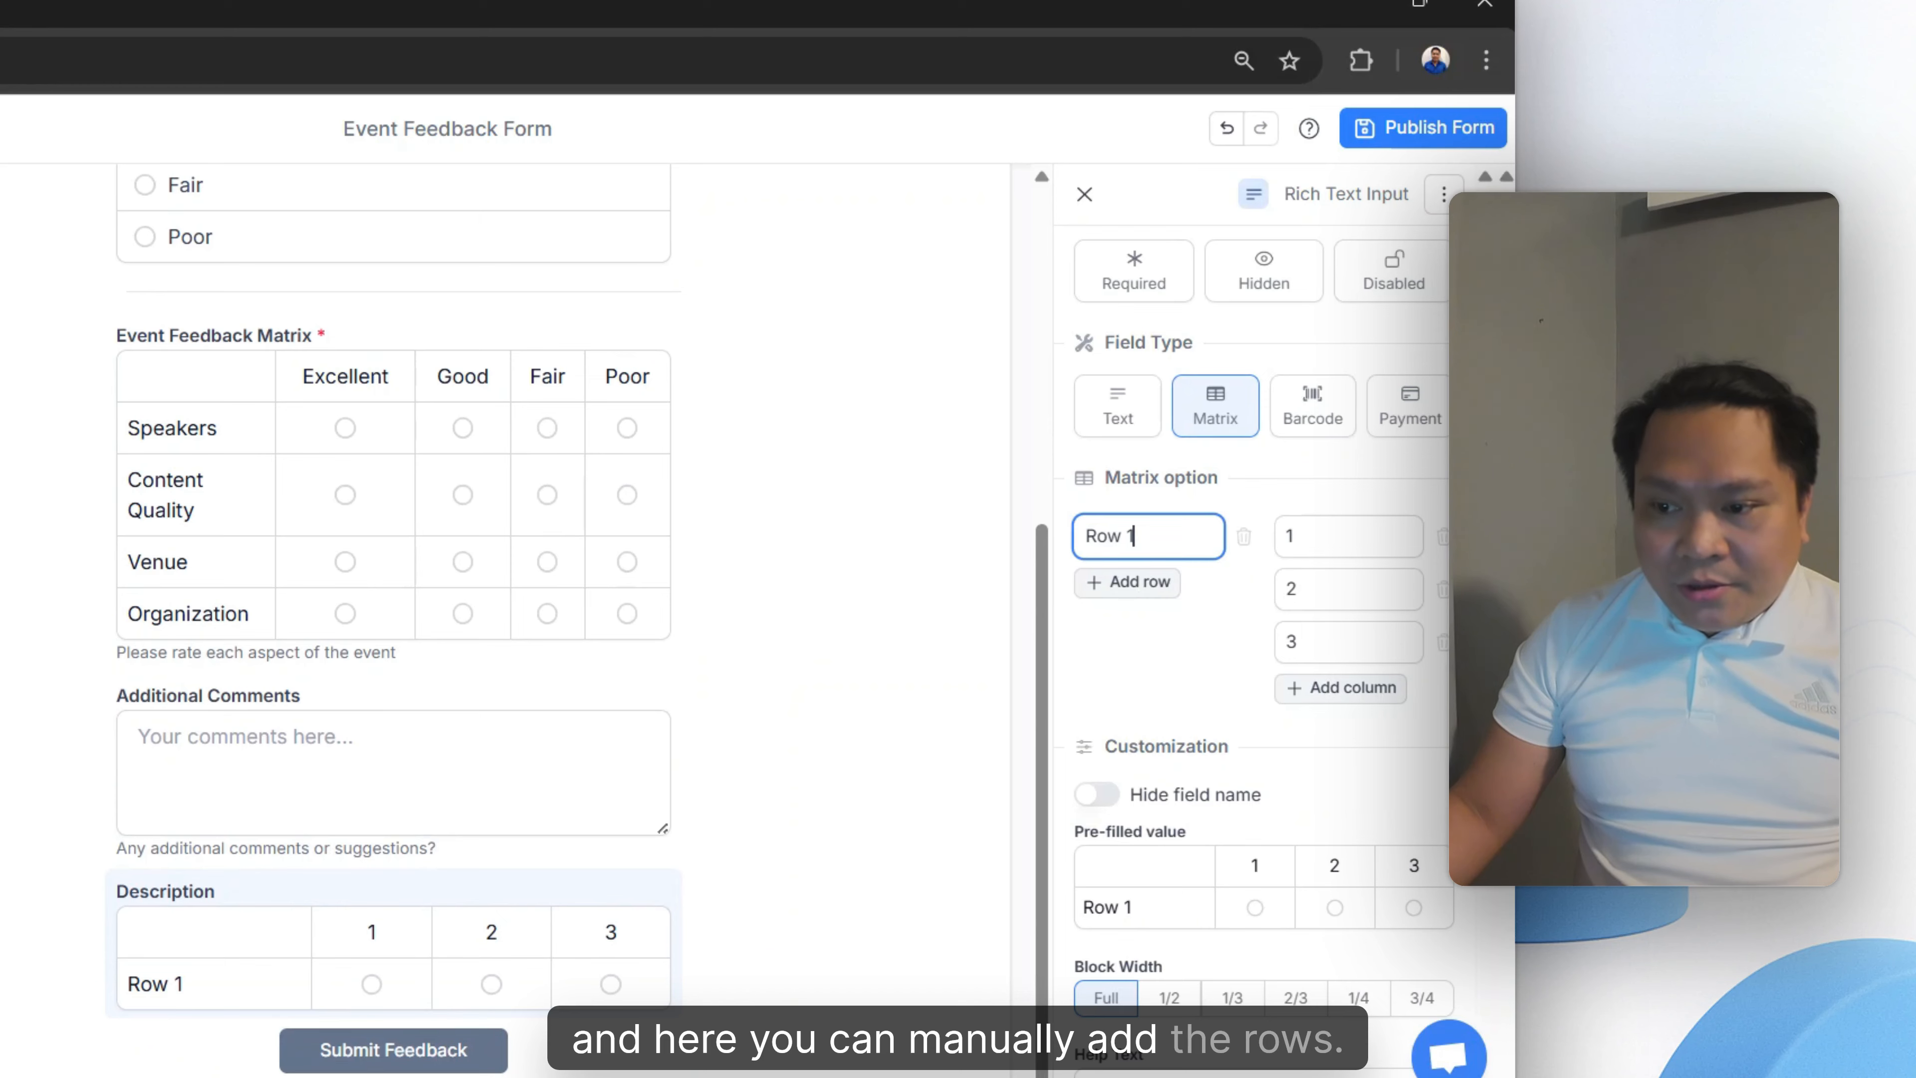
Name the new matrix's first row Speaker and add a second row named Content Quality.
text(Spek)
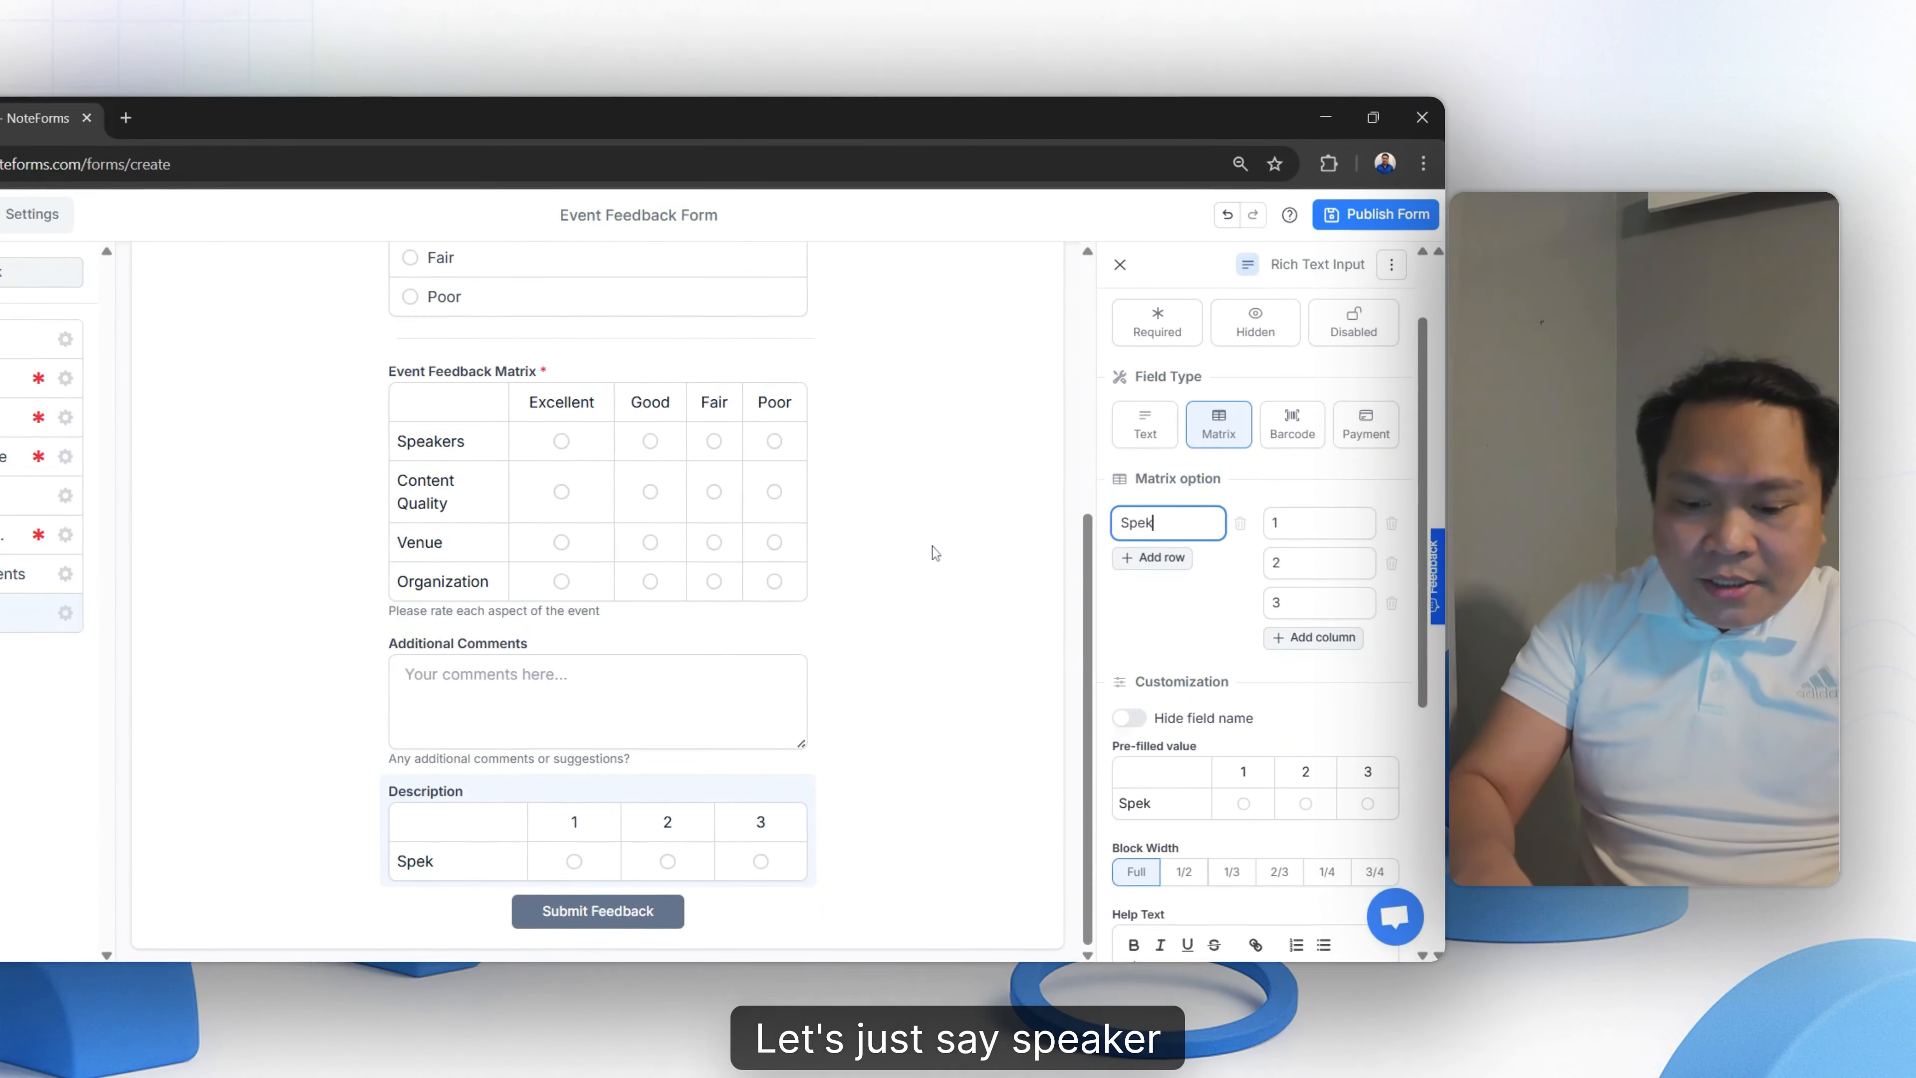
key(BackSpace)
text(a)
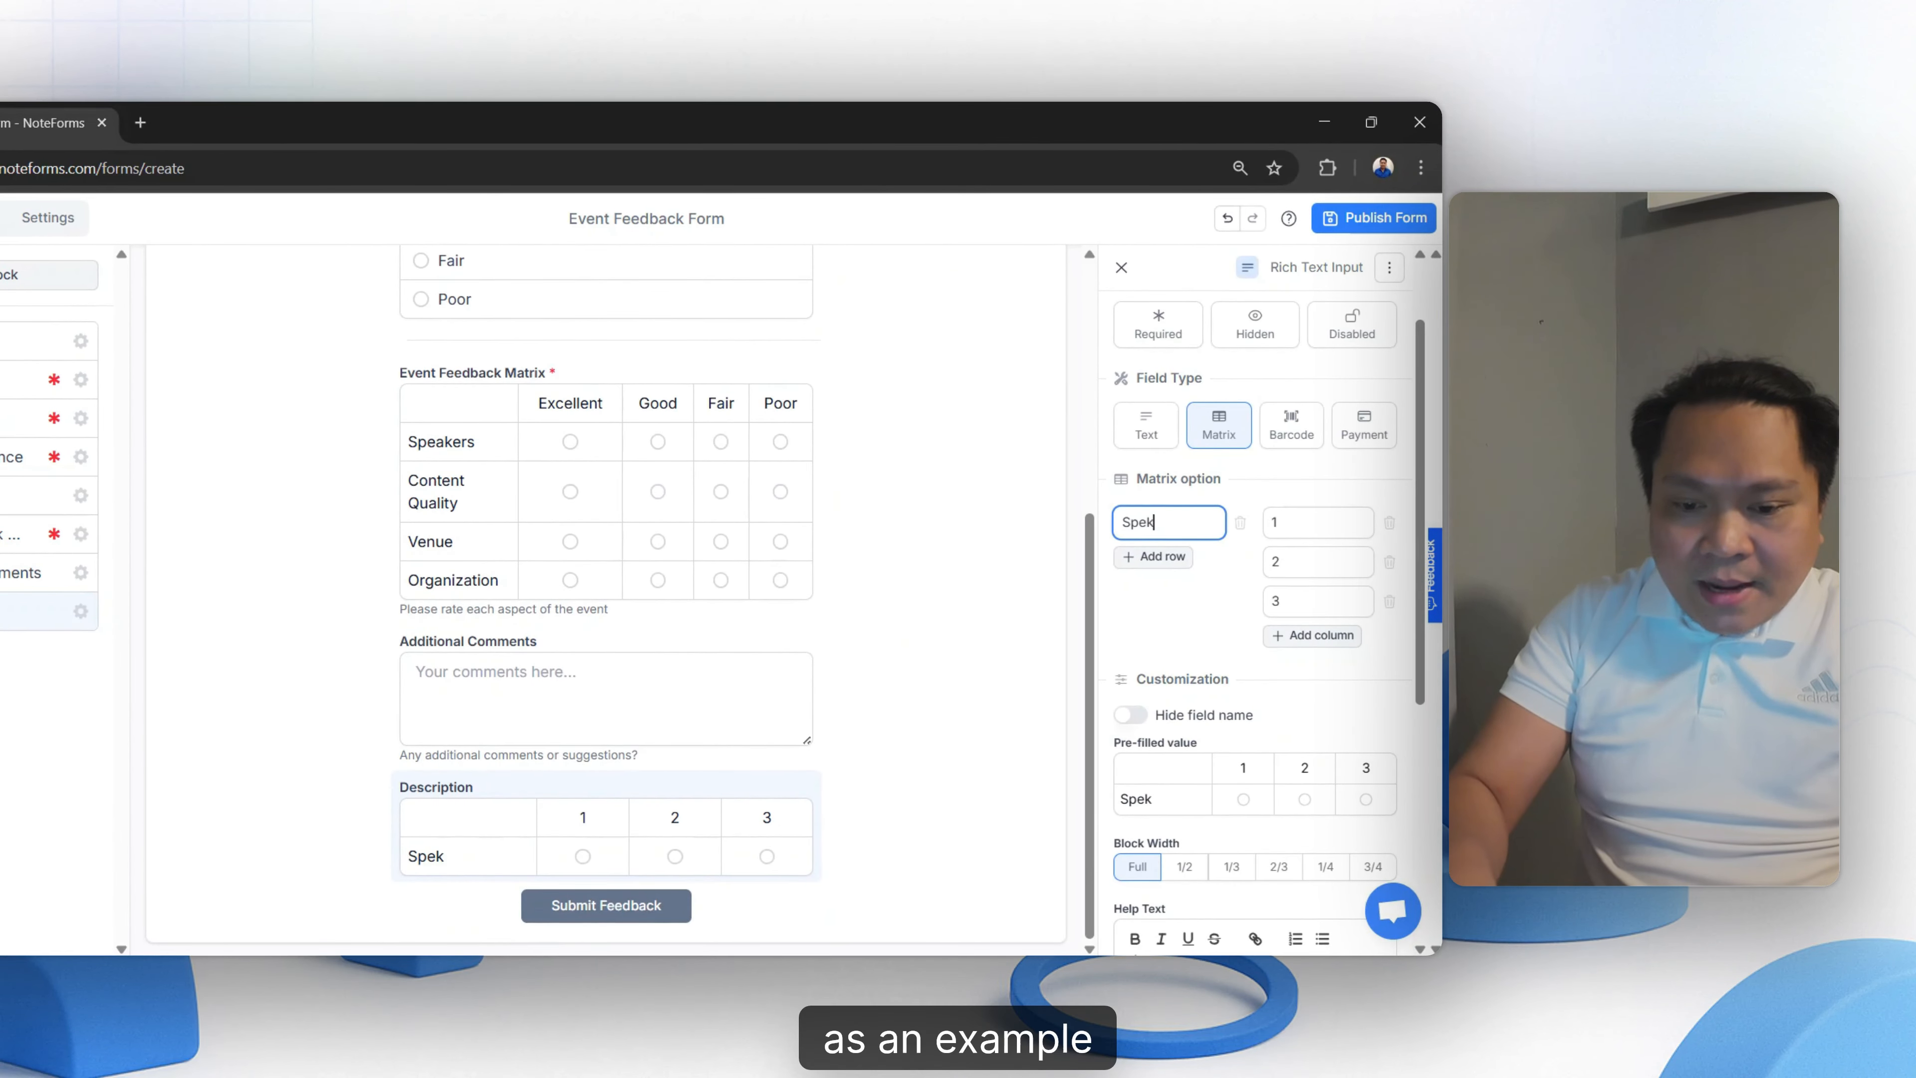
text(ker)
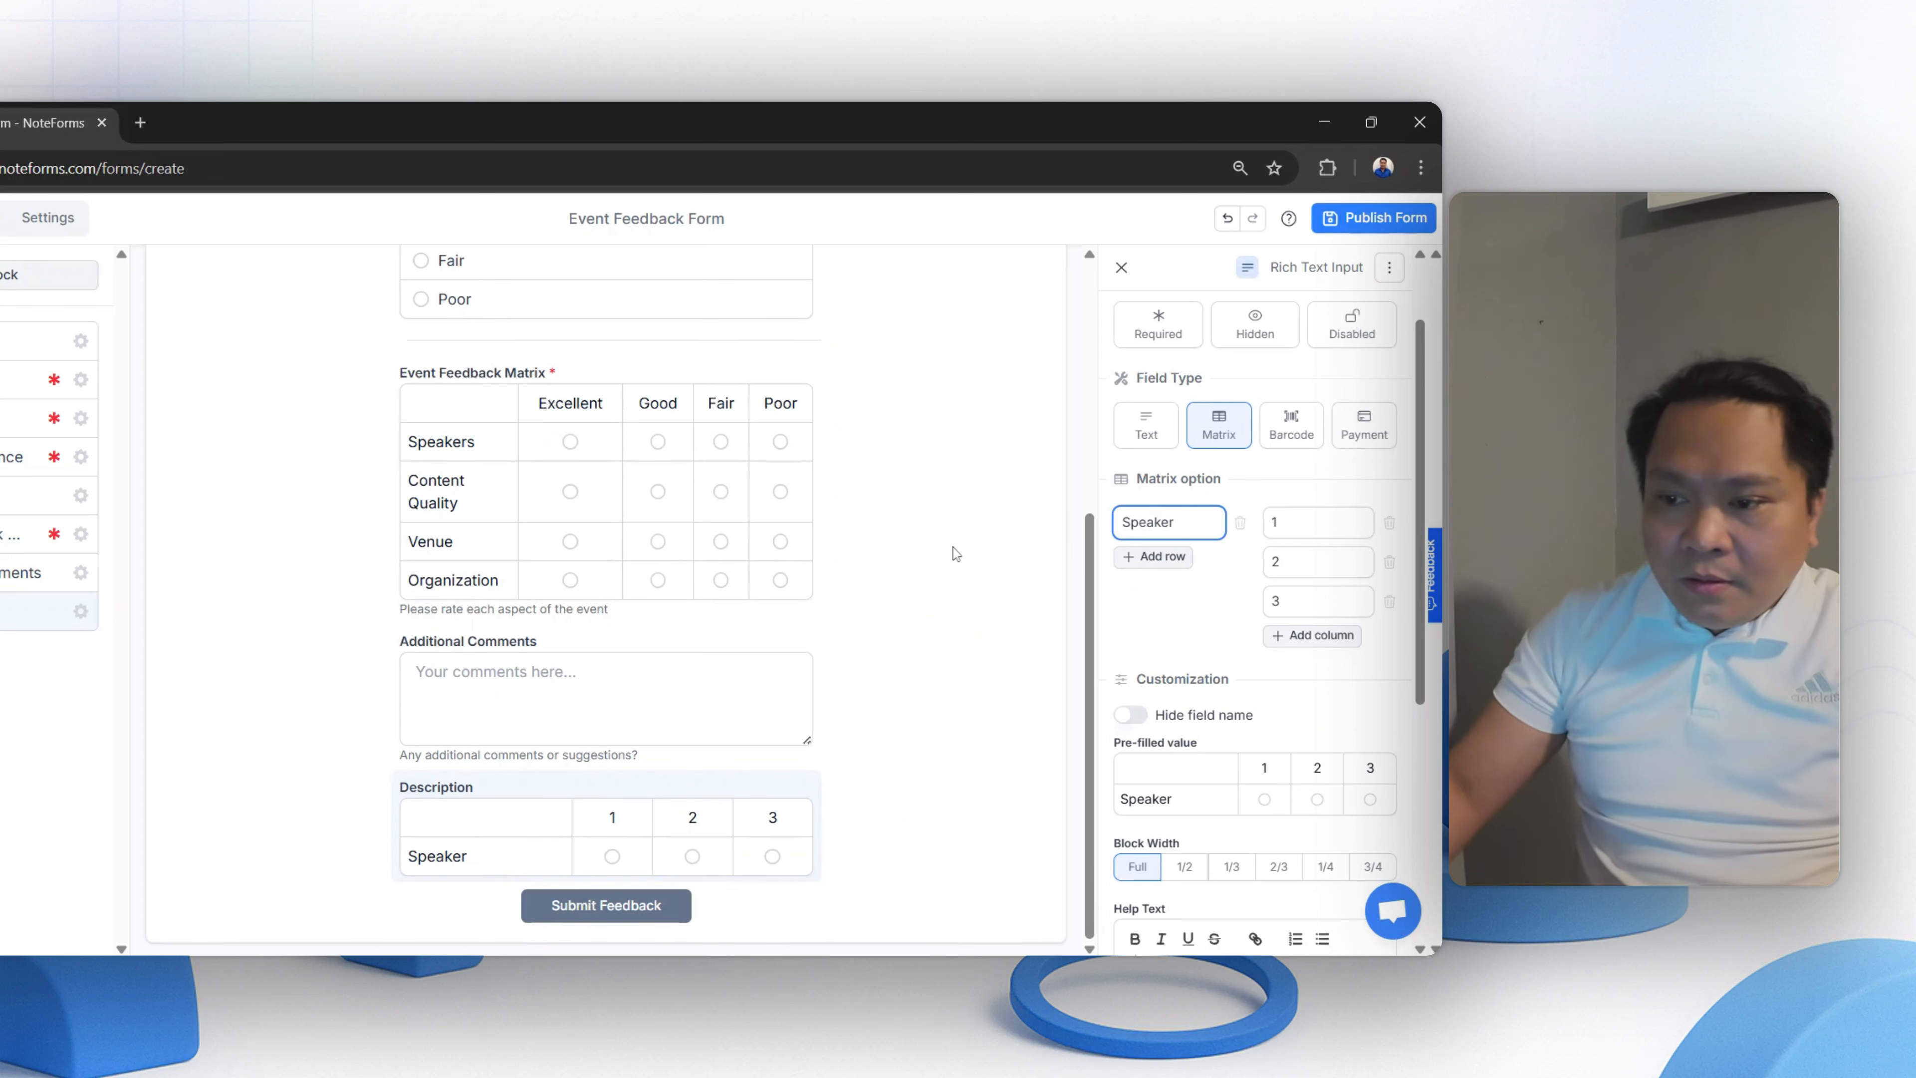
click(1155, 565)
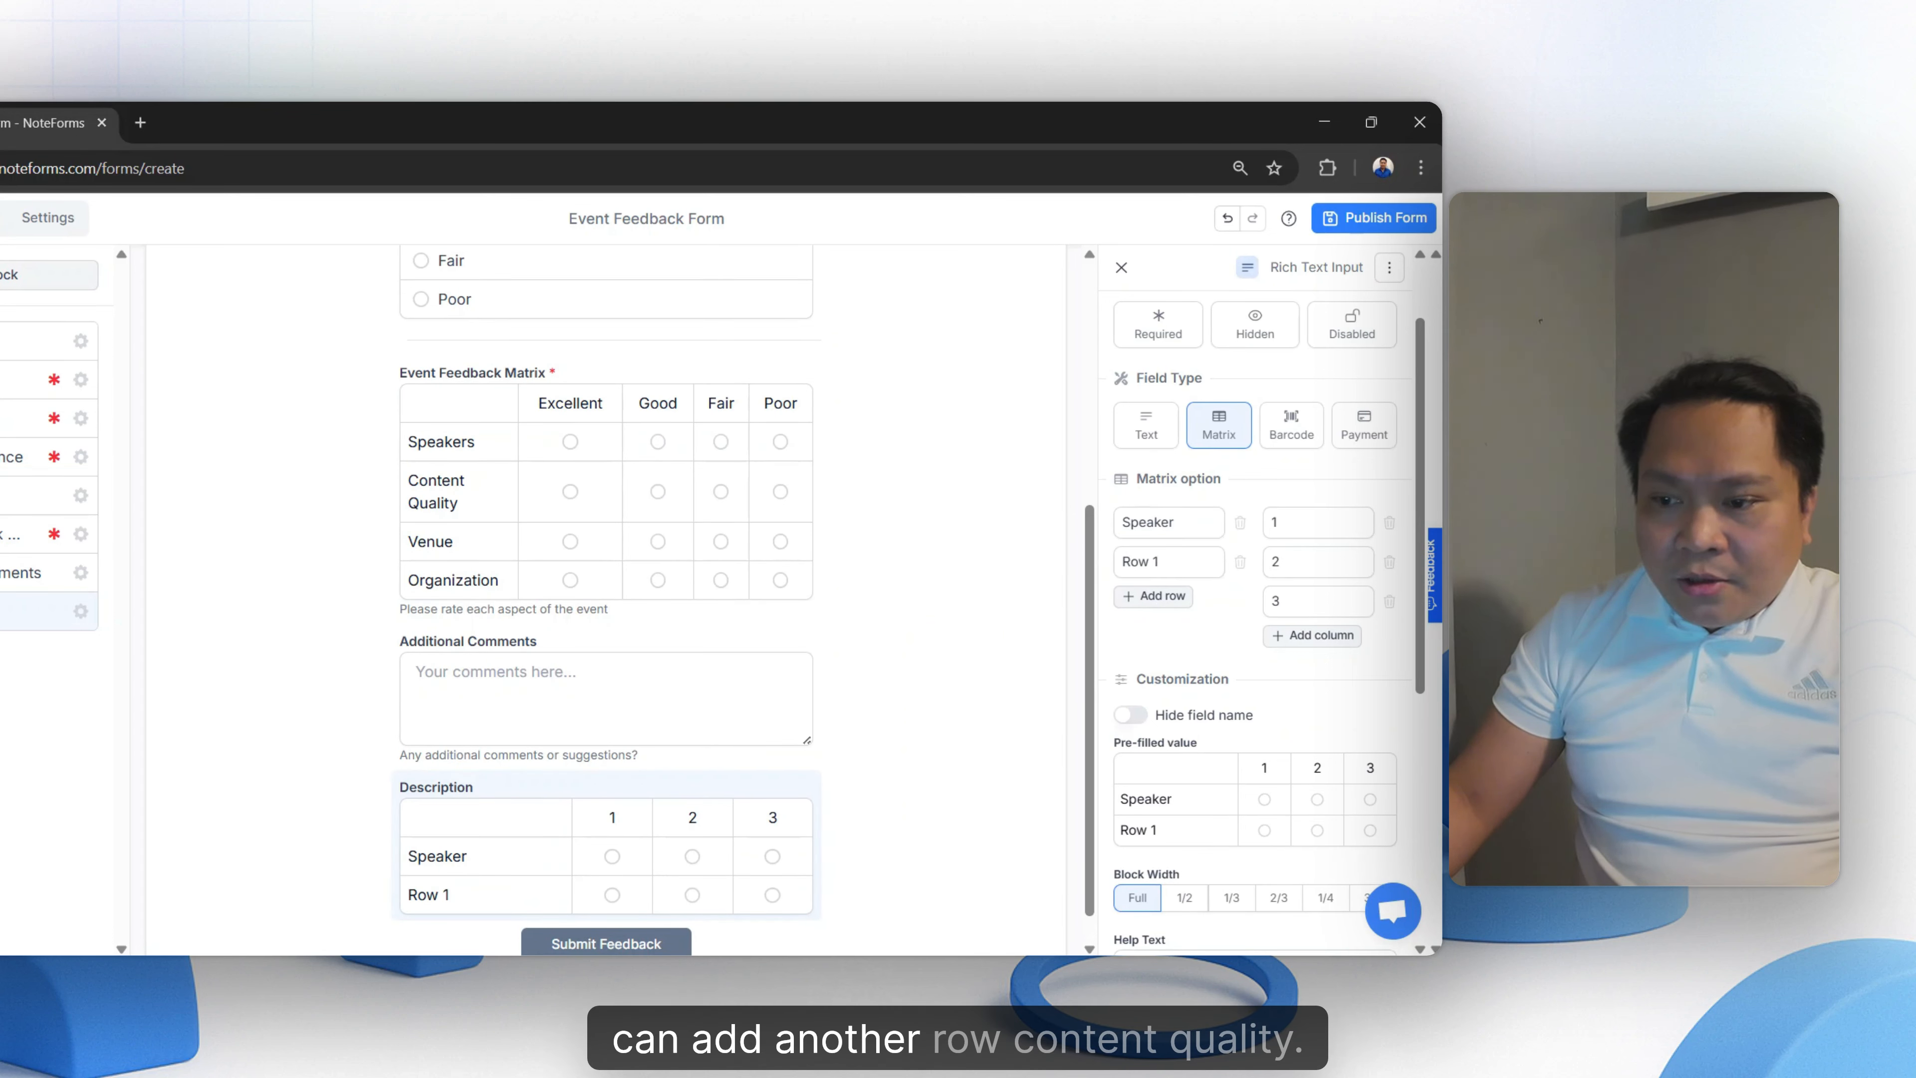
text(Content )
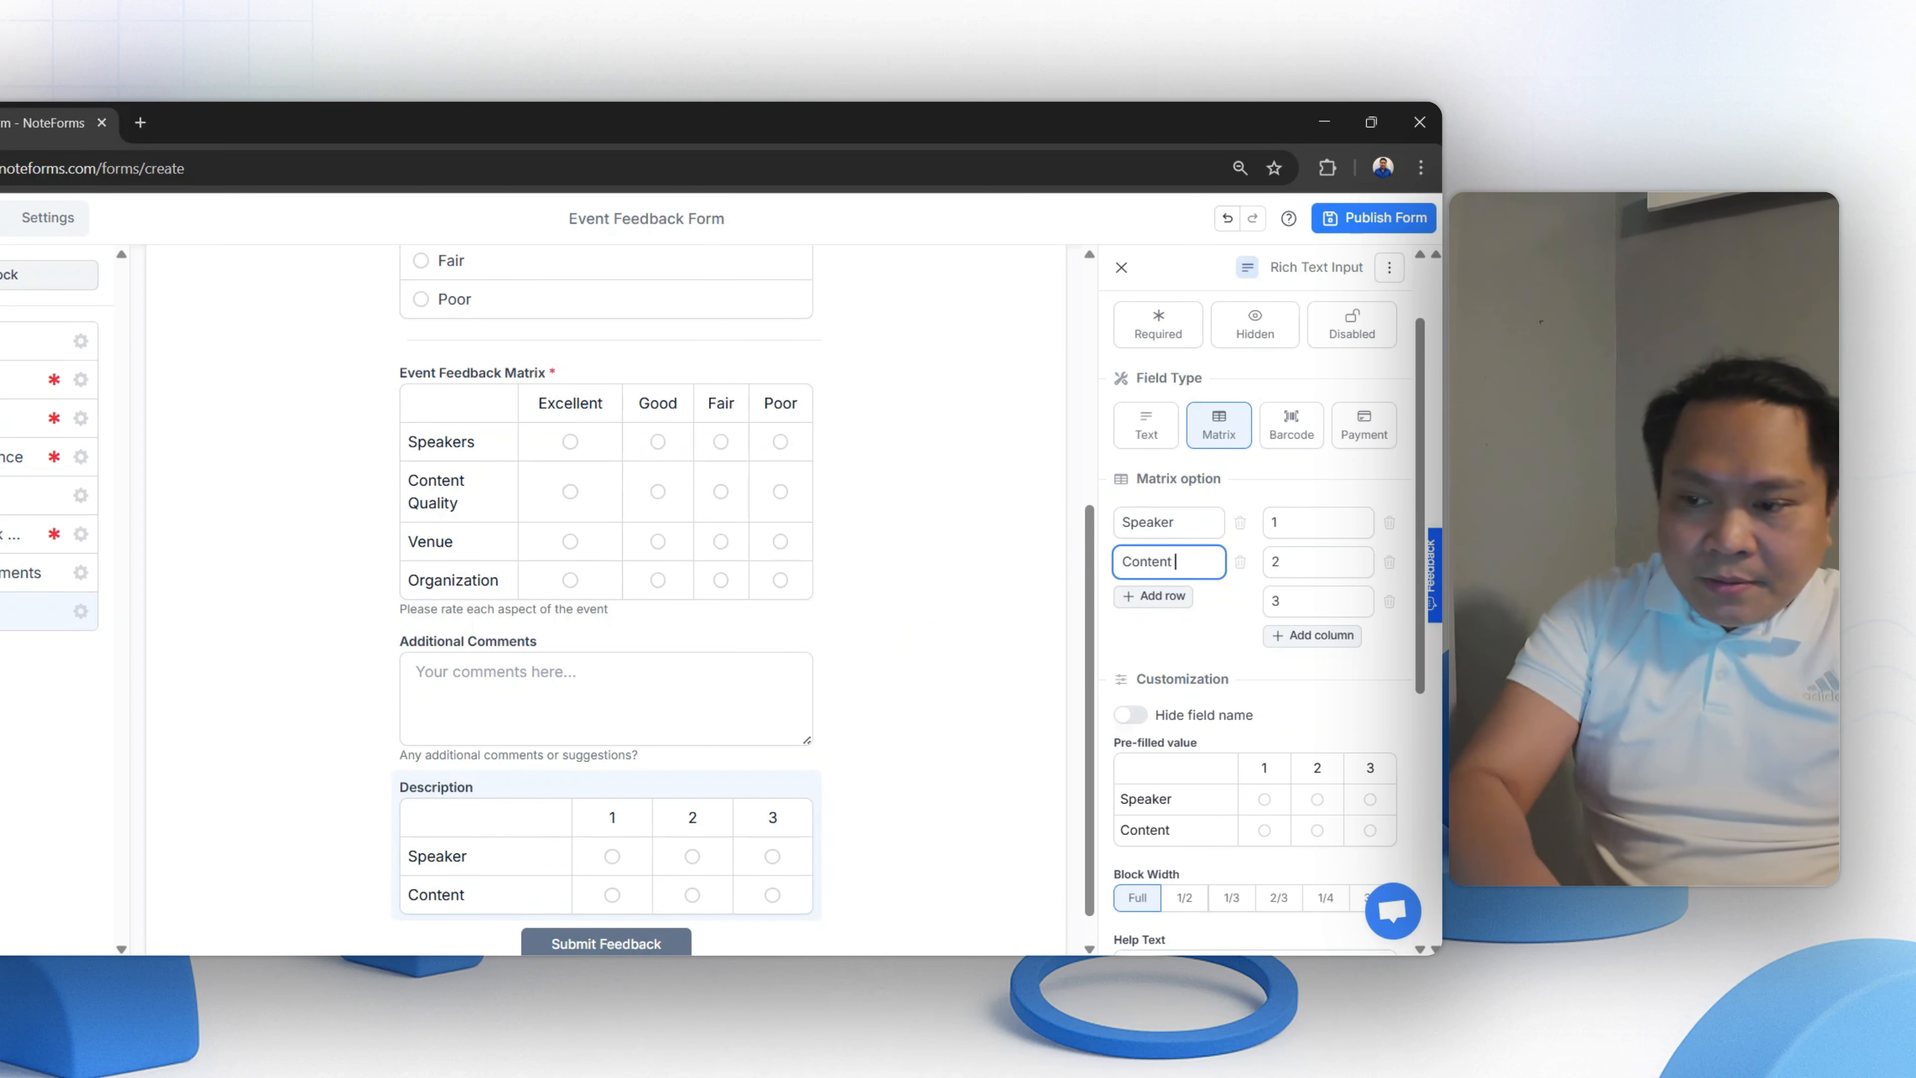
text(Quality)
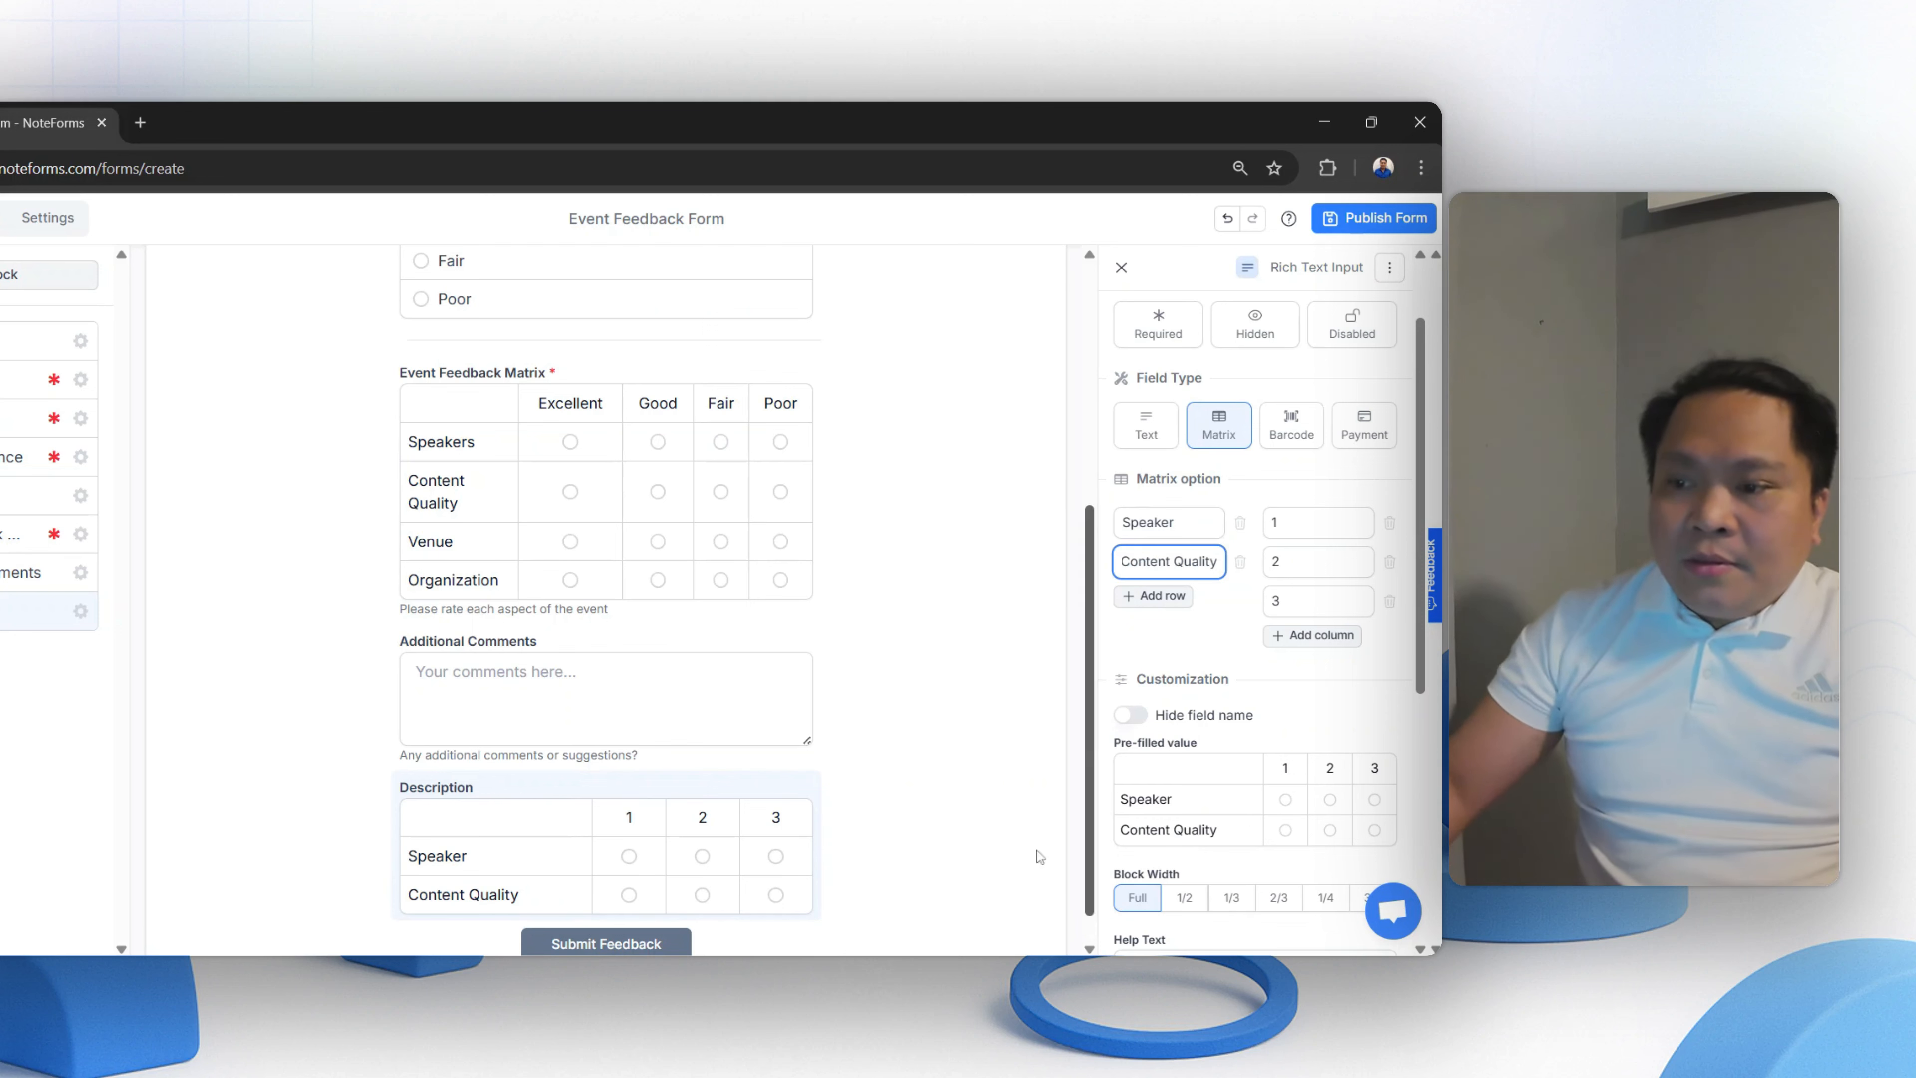
Rename the new matrix's three columns Poor, Fair and Good, and add a fourth column named Excellent.
key(Tab)
key(Tab)
key(Tab)
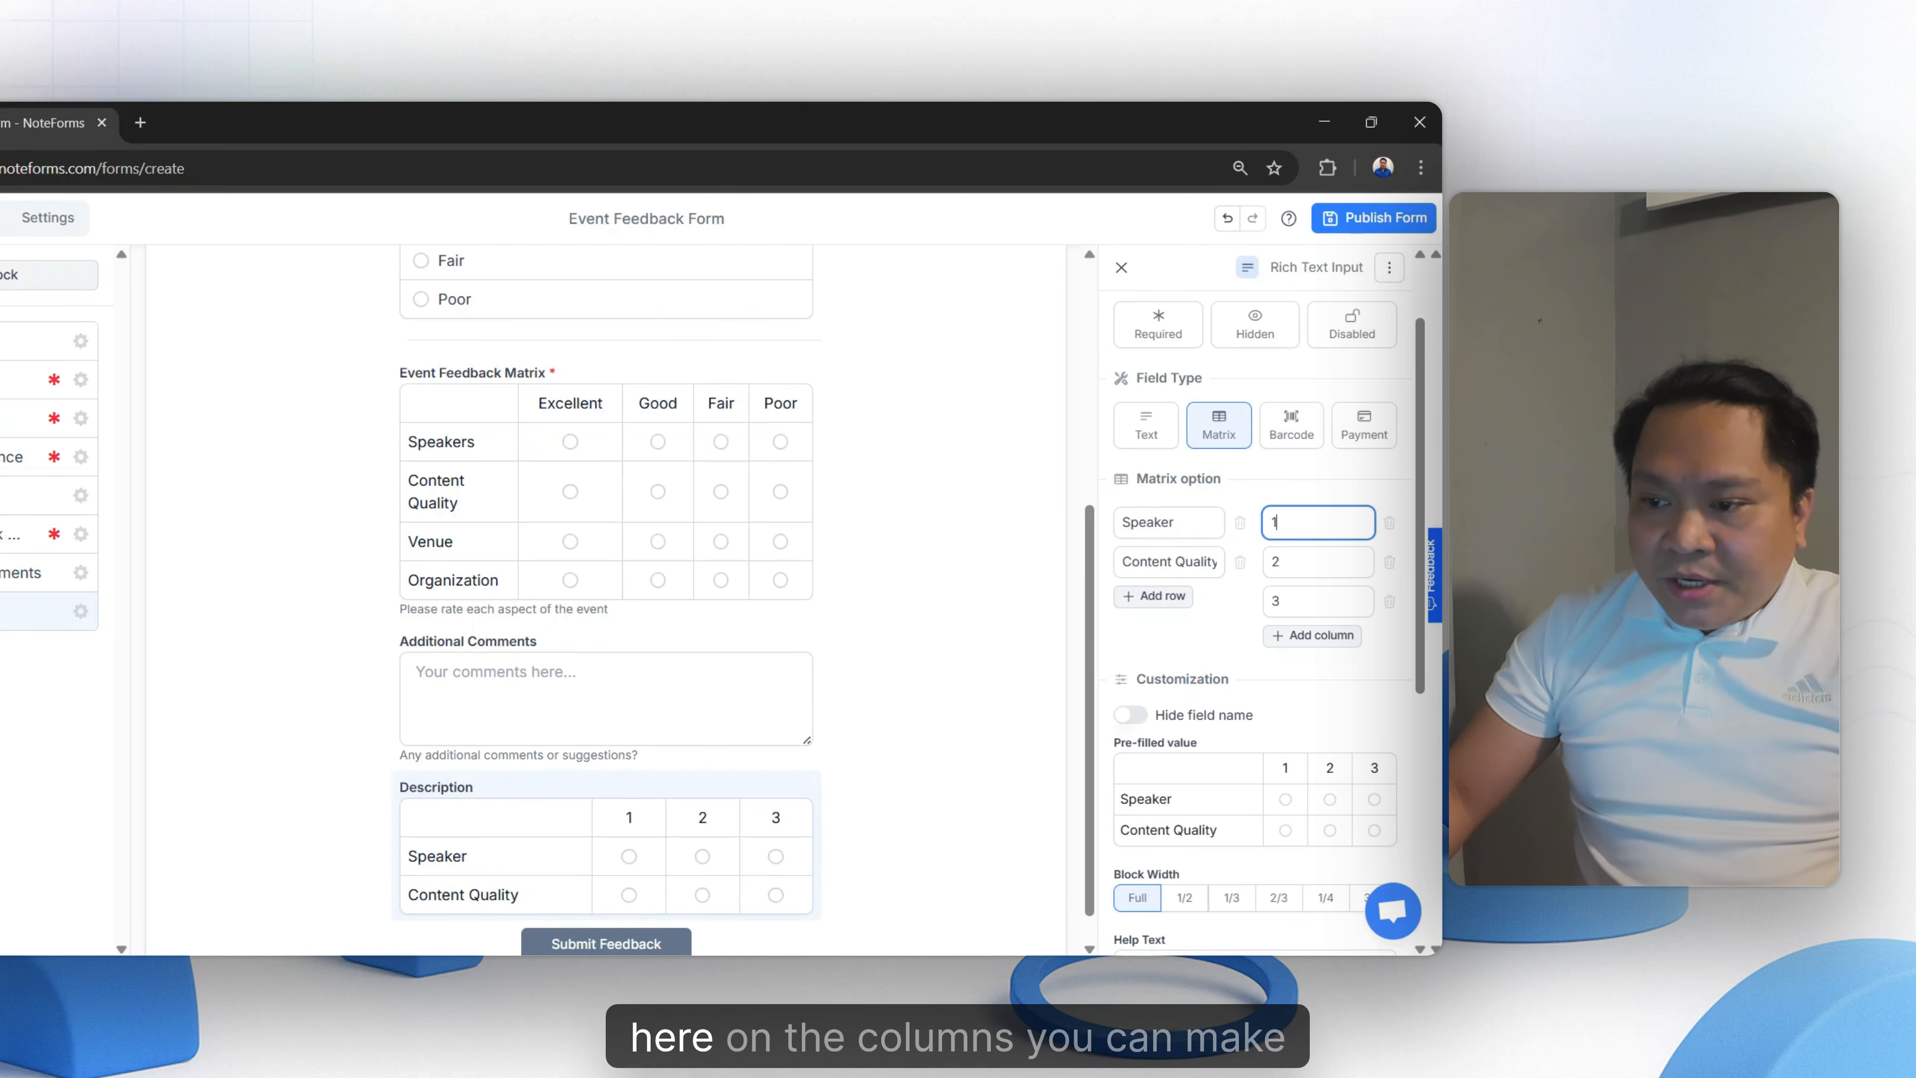
text(Poor)
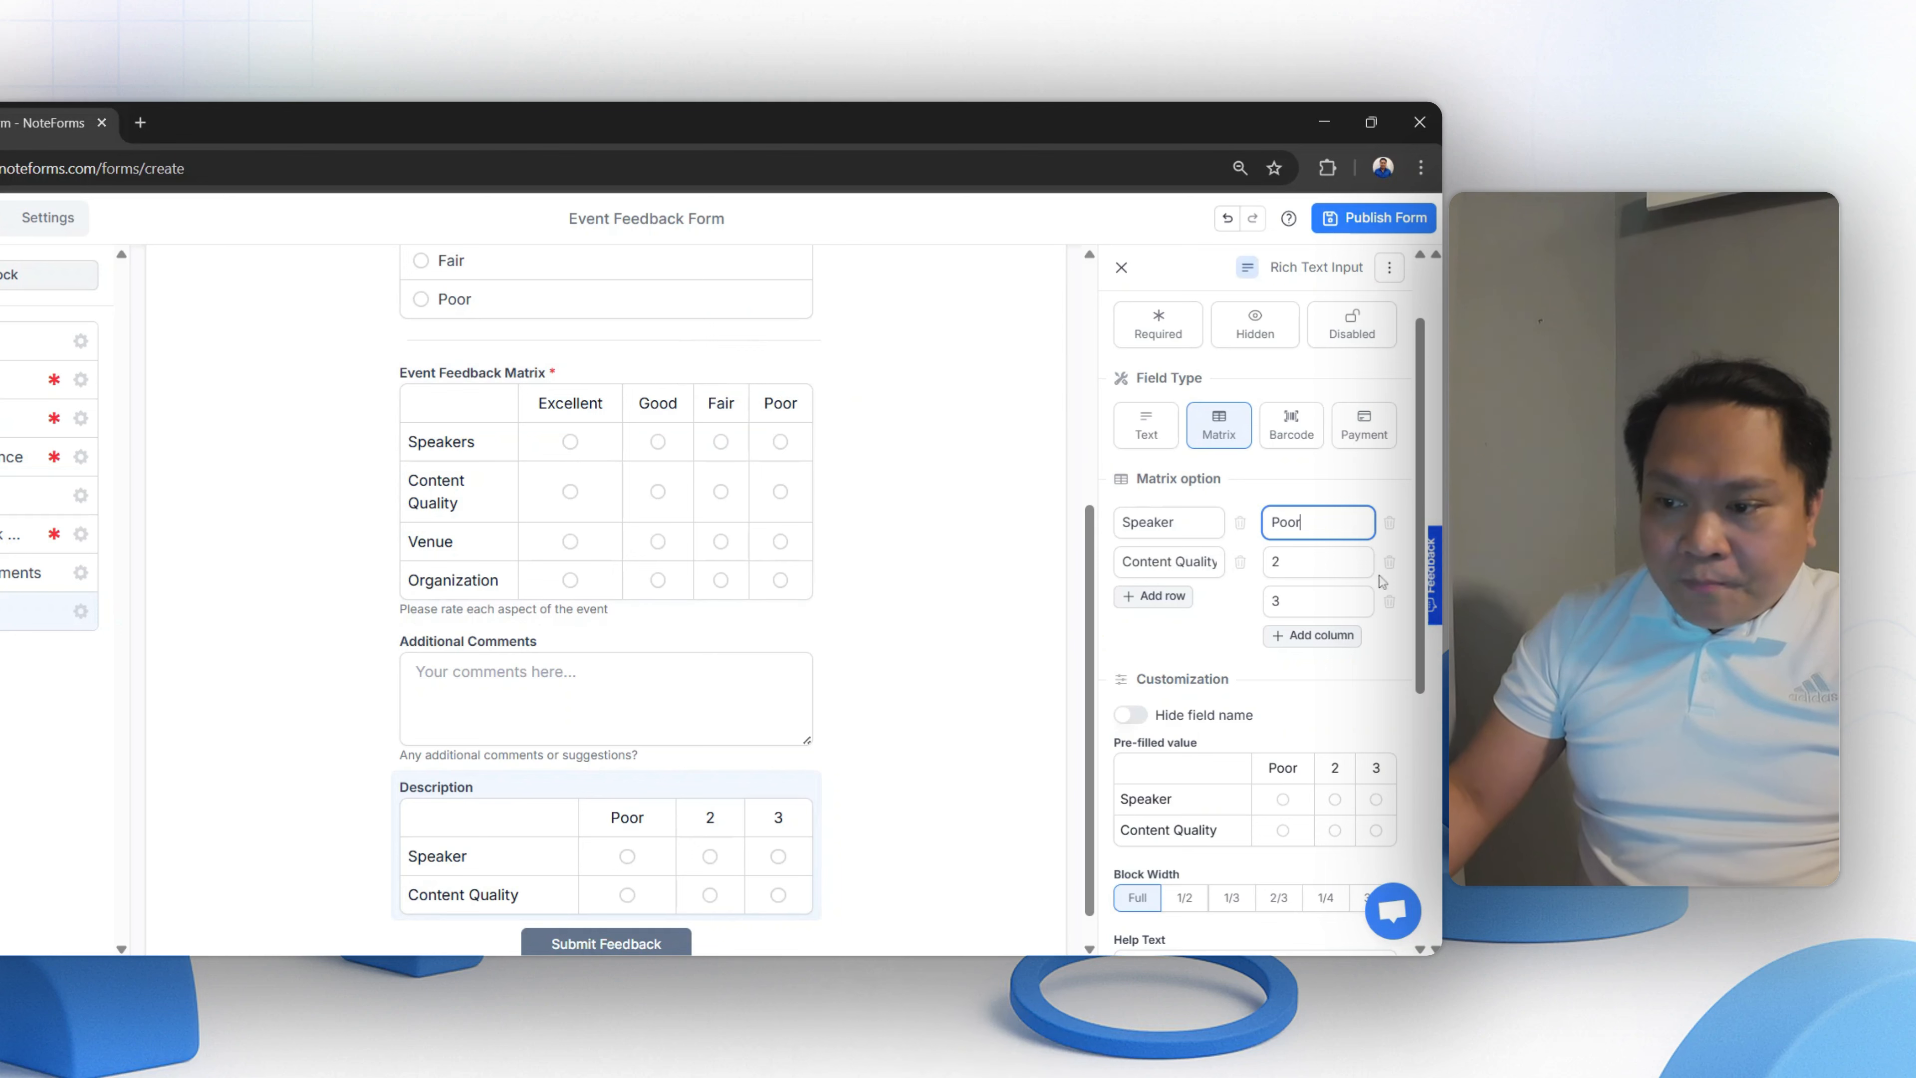
key(Tab)
text(Fair)
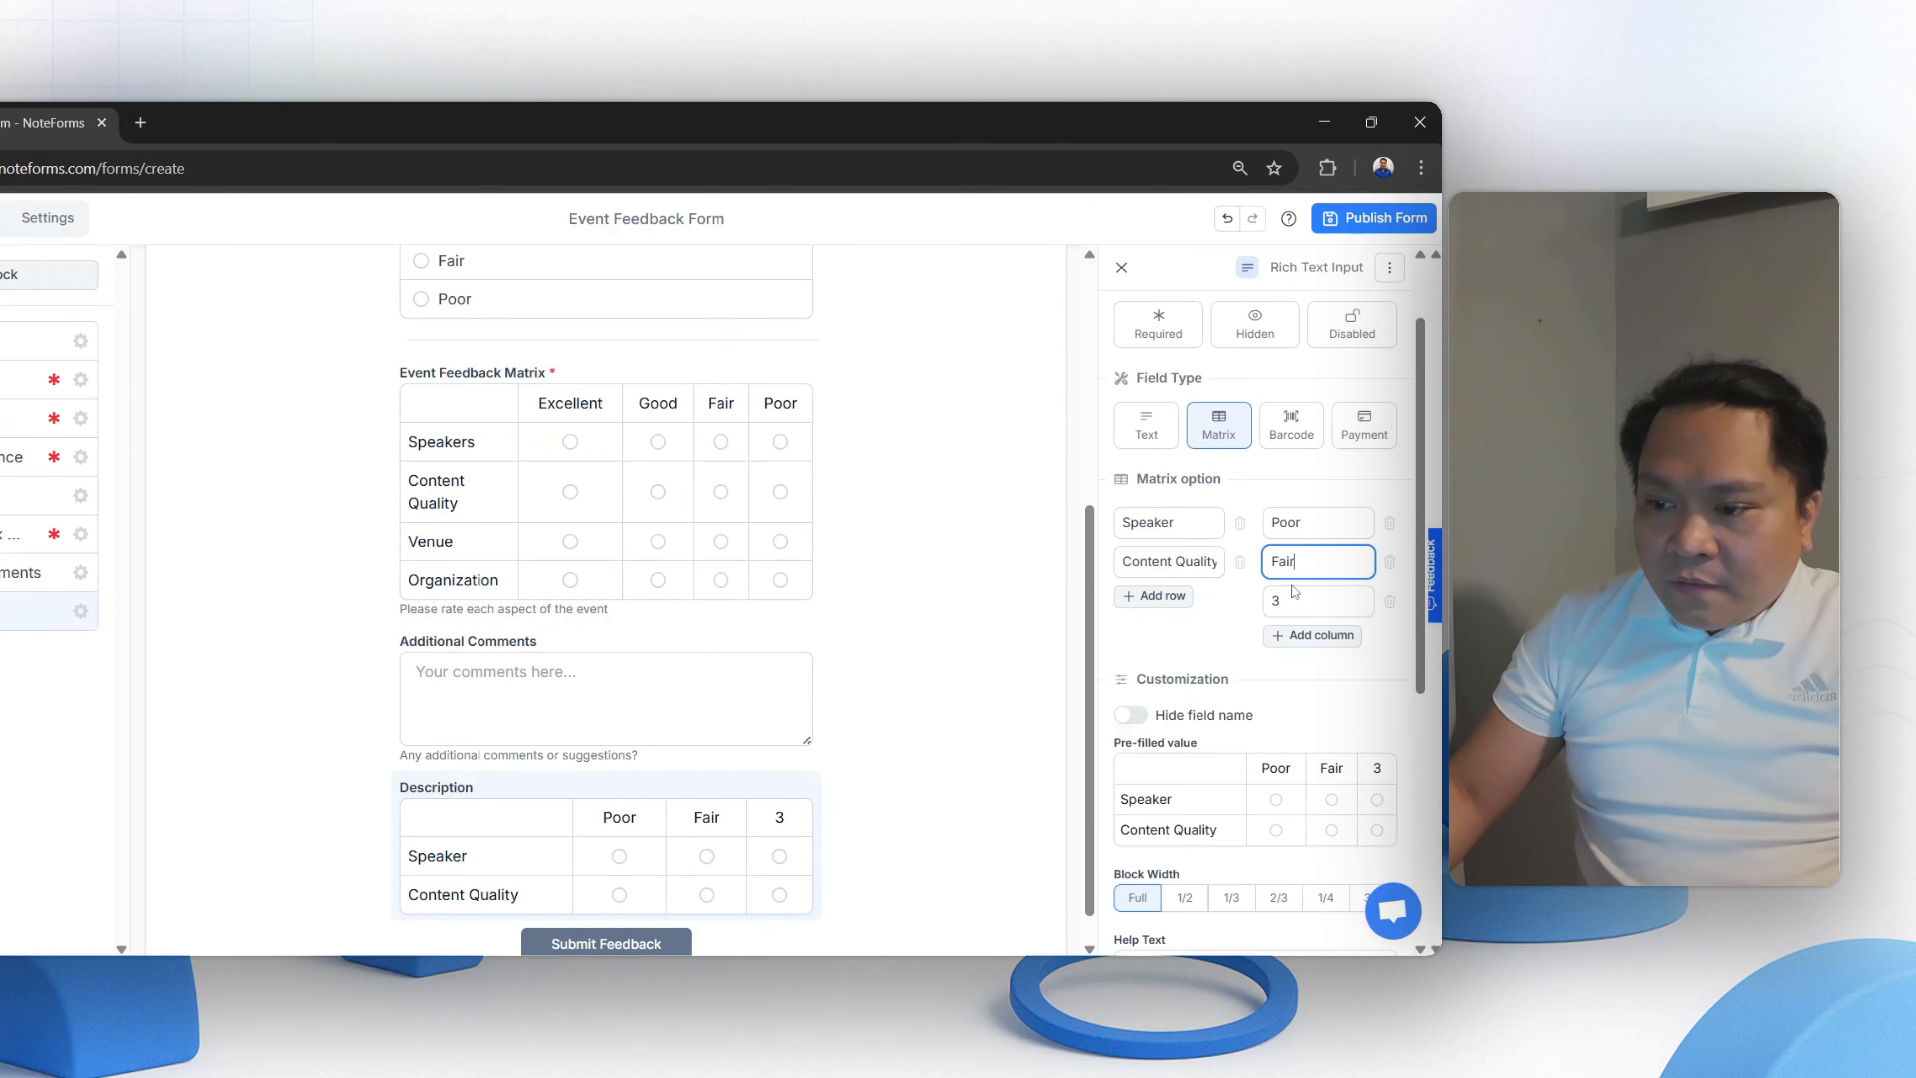
key(Tab)
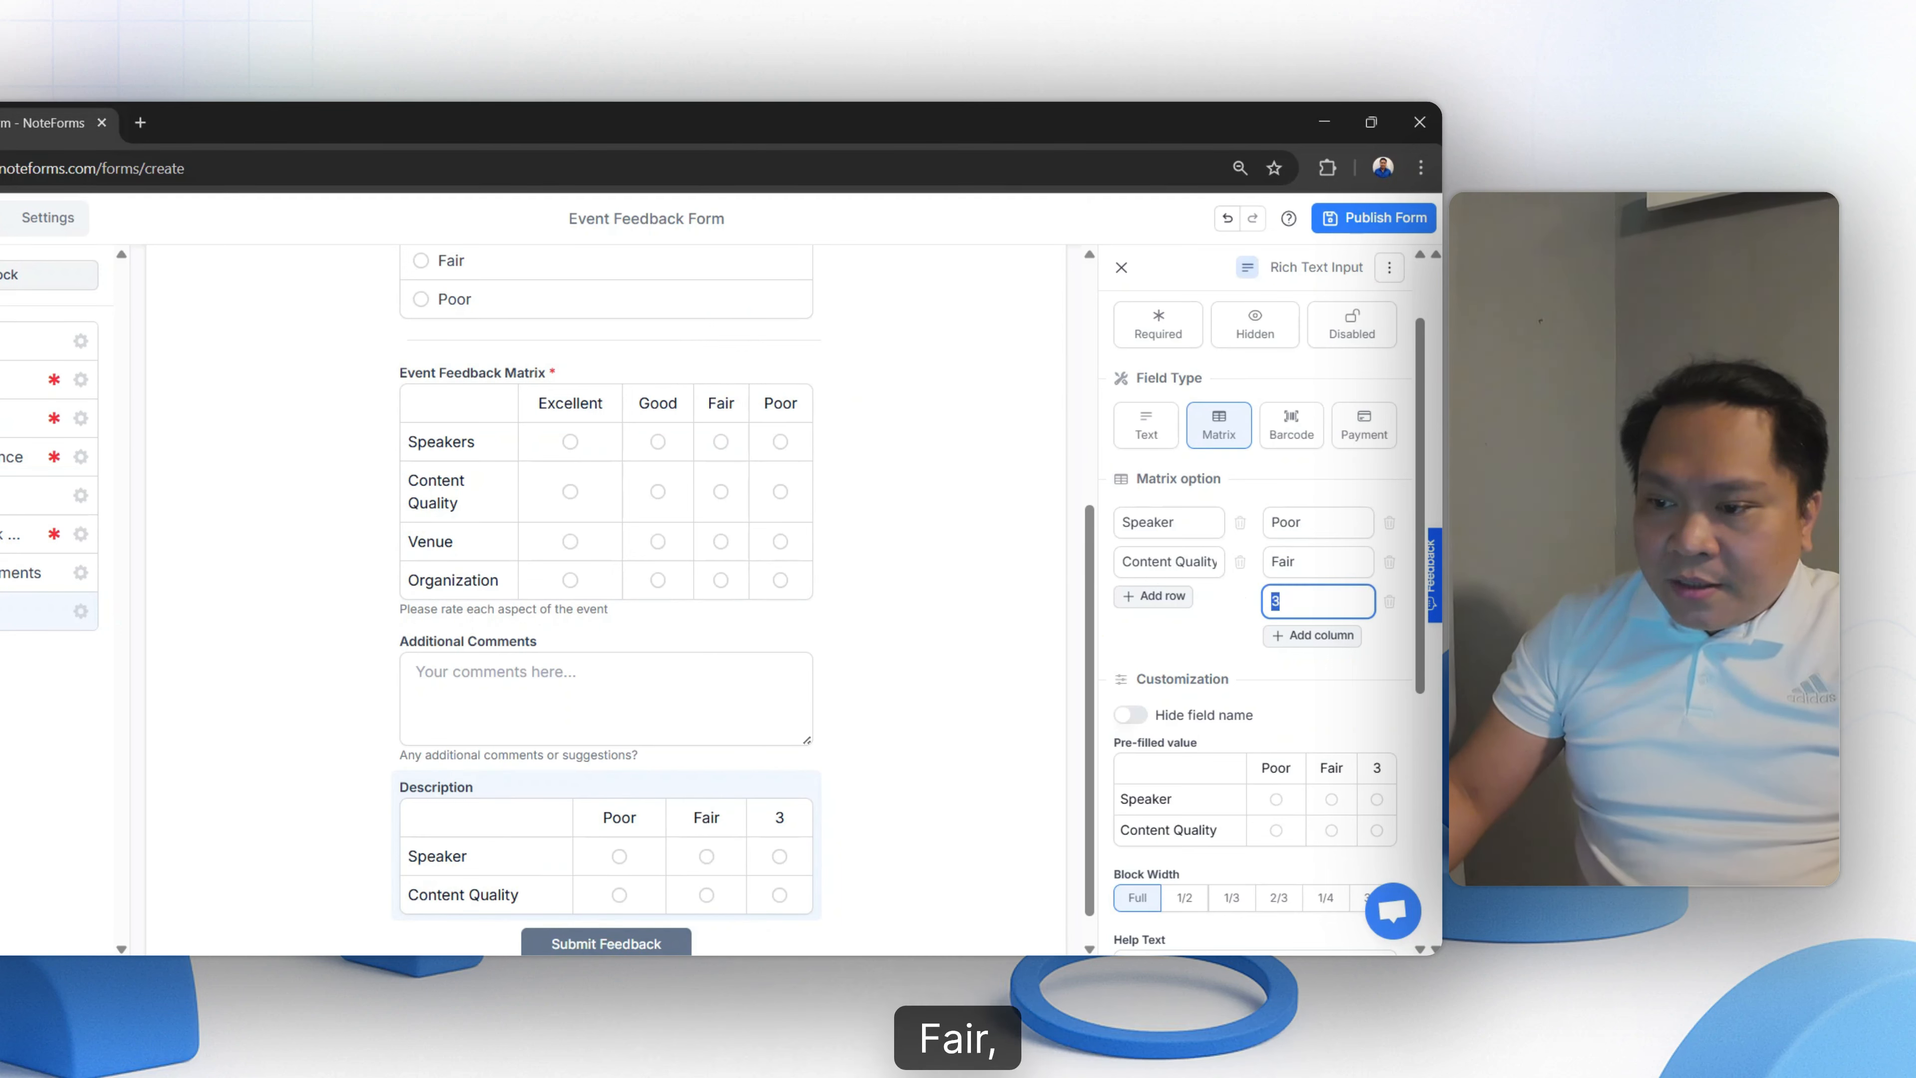
text(Good)
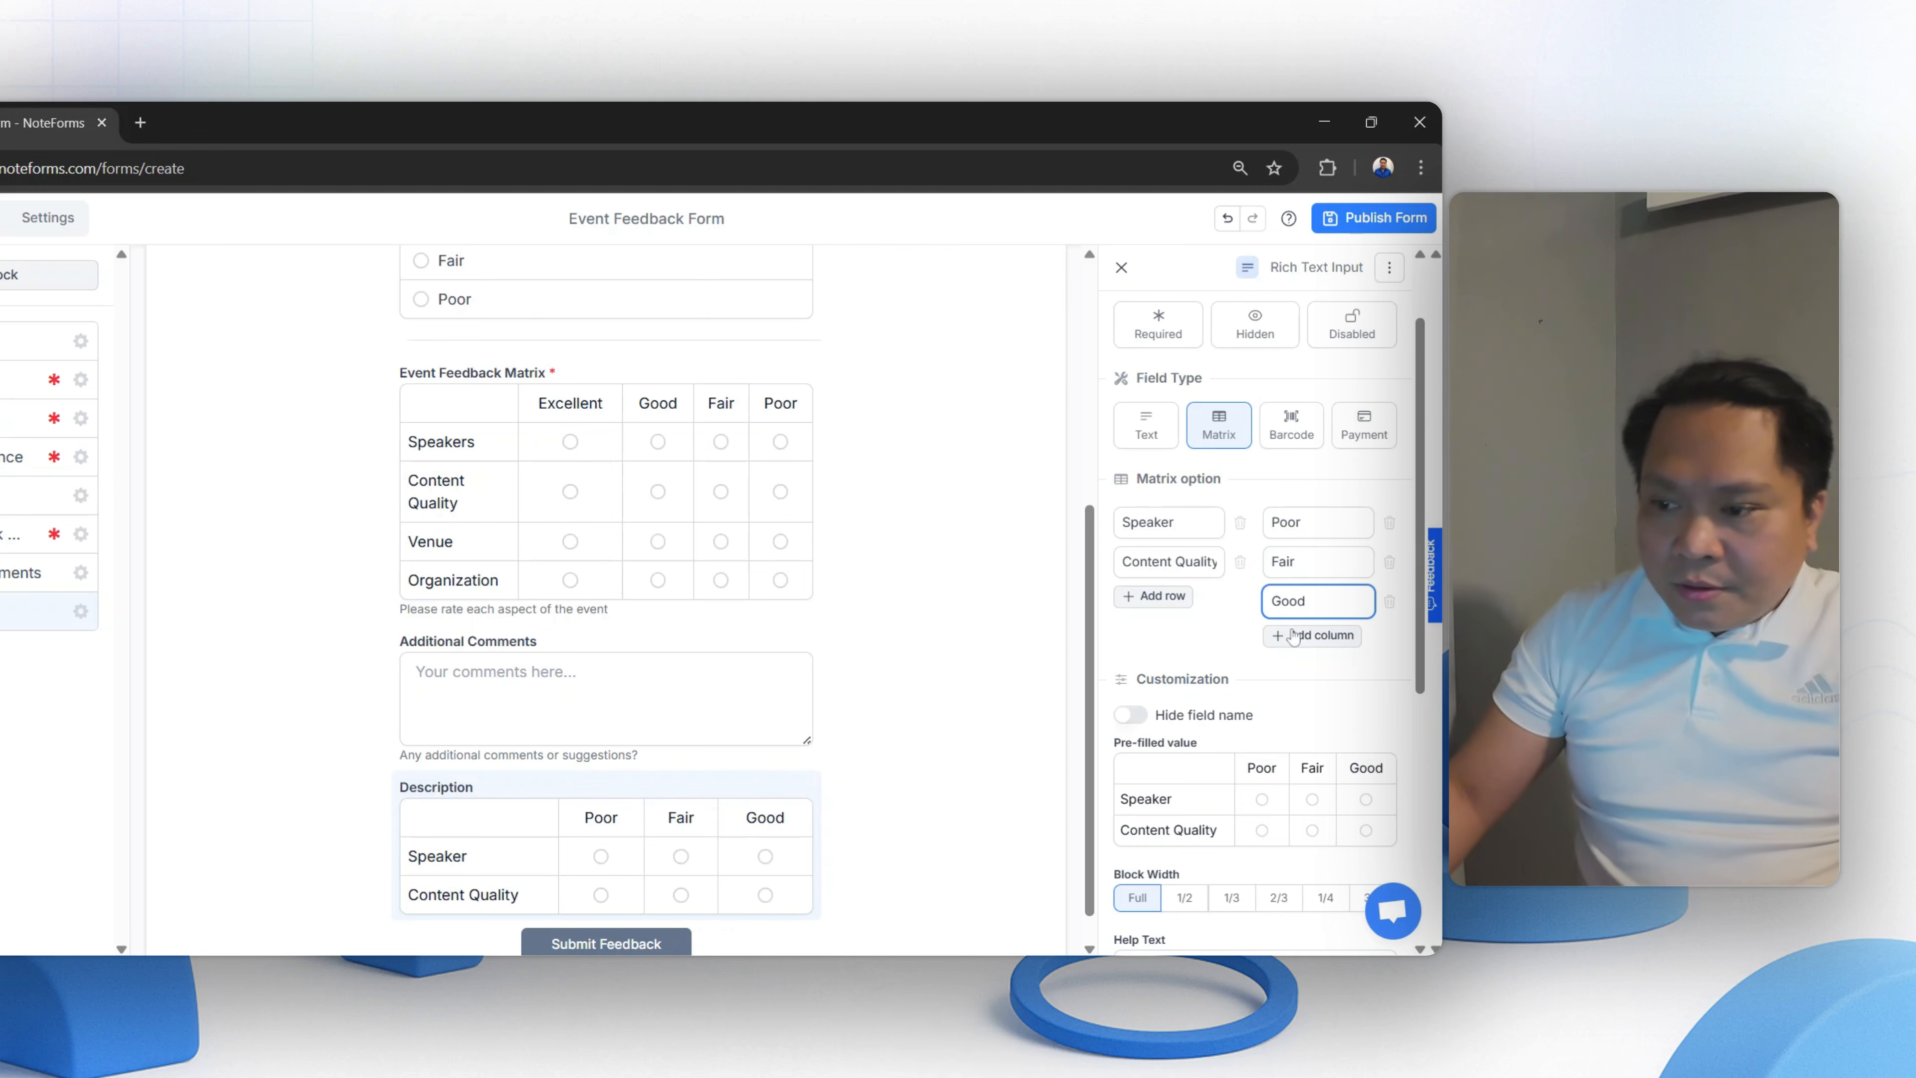
click(1305, 636)
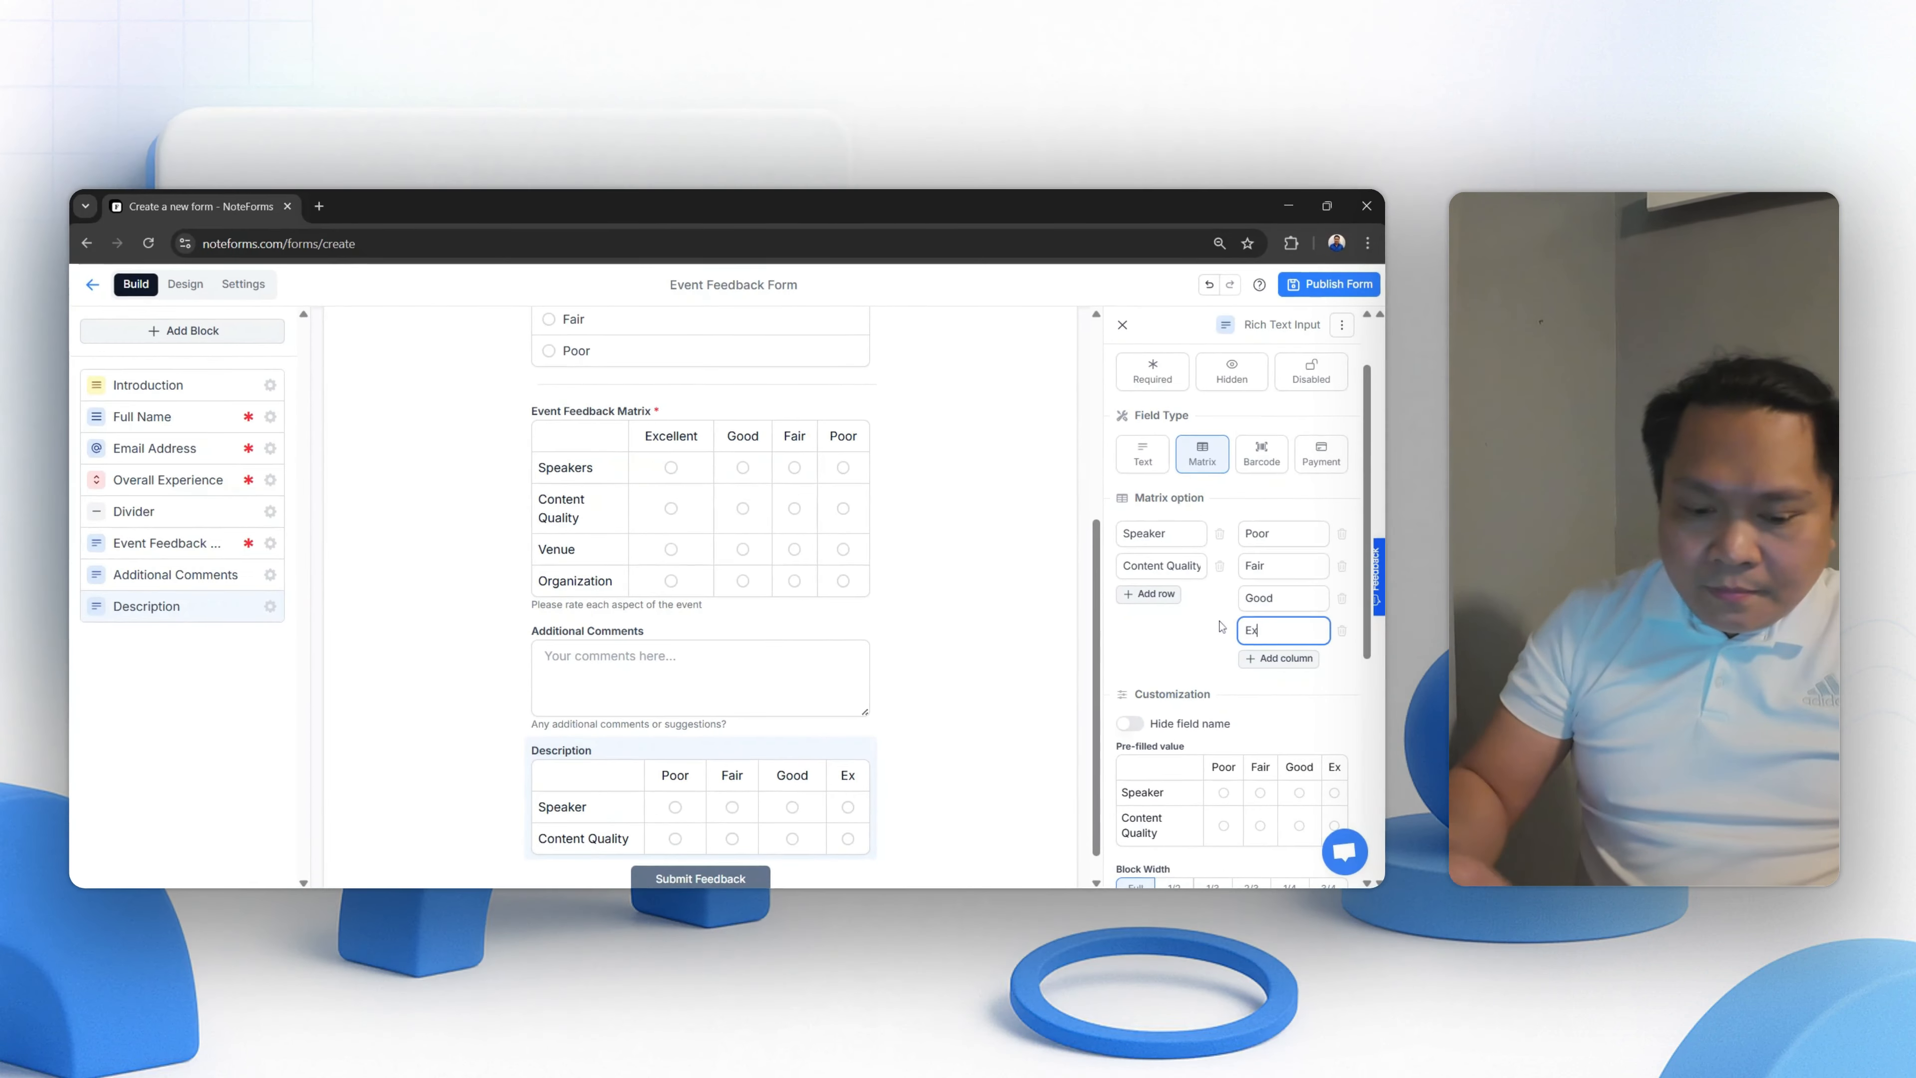
key(BackSpace)
text(Excelle)
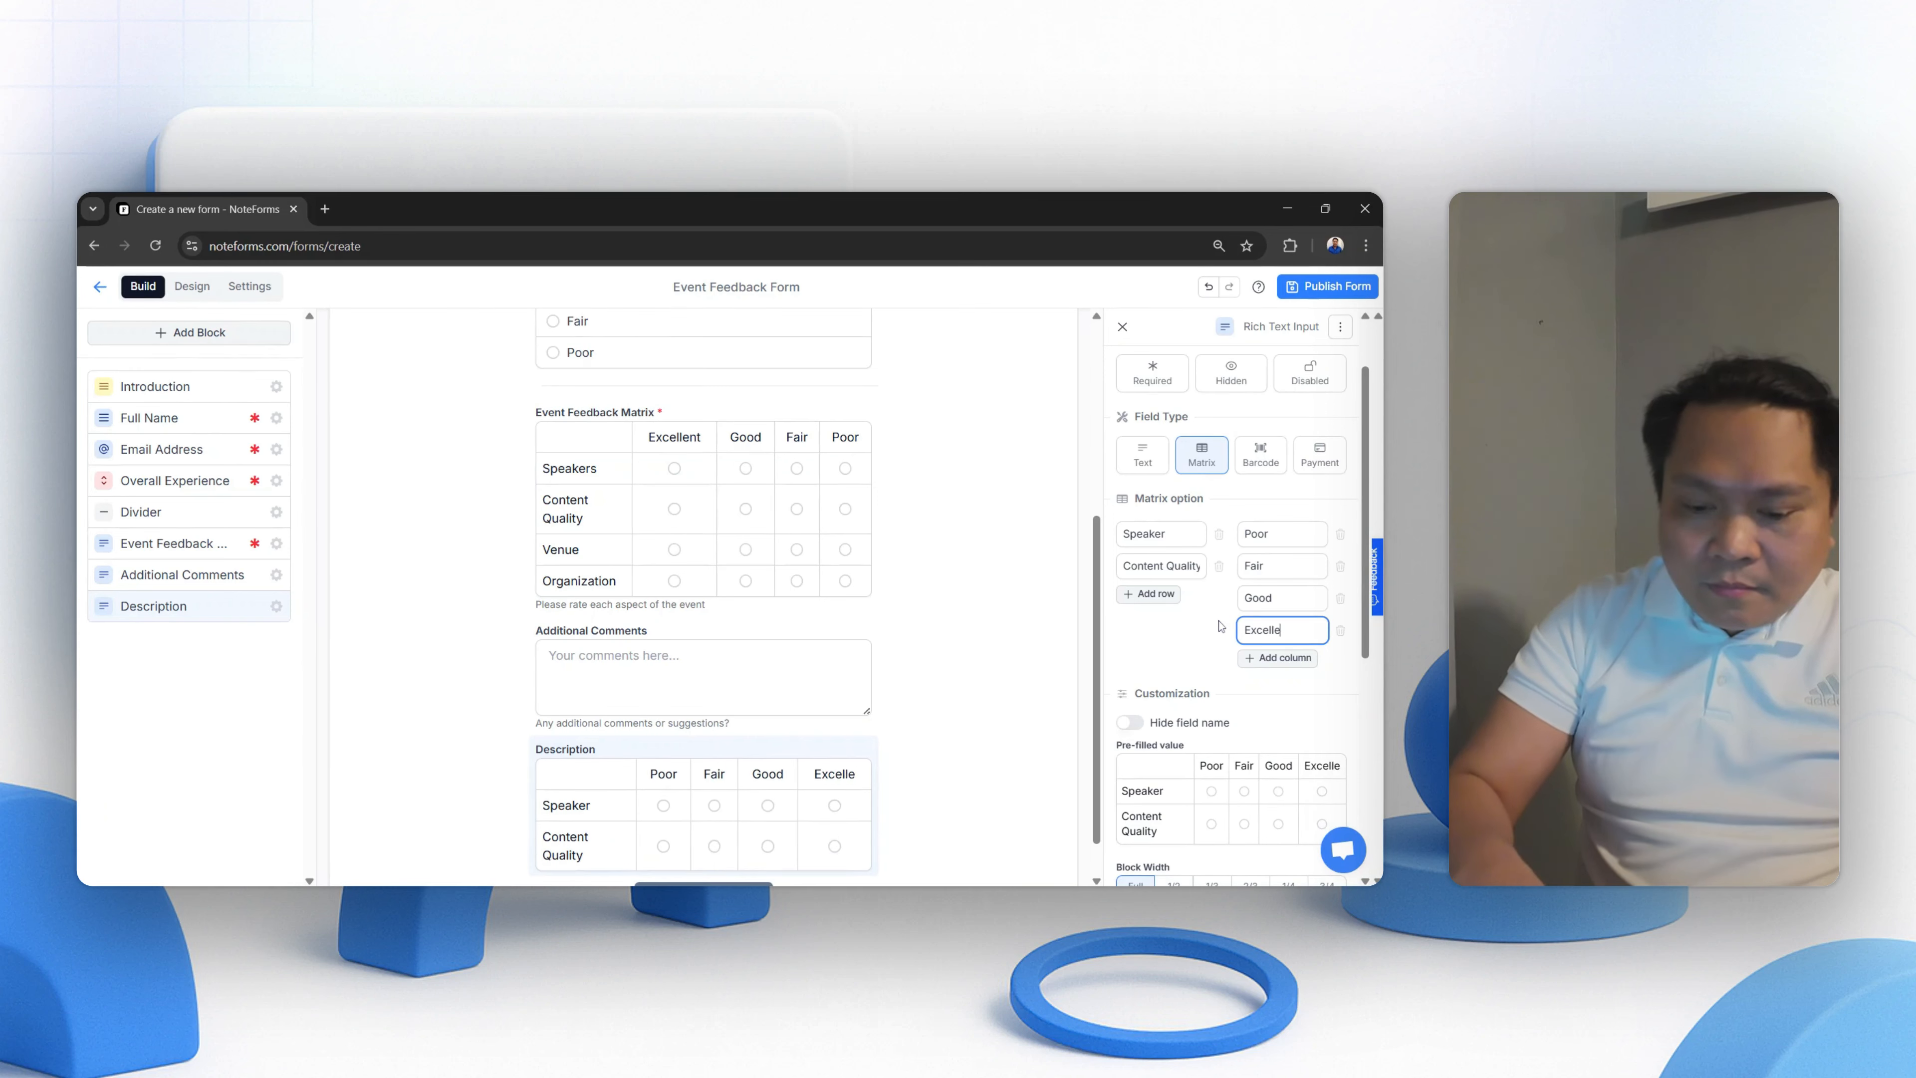
text(nt)
Delete the manually added matrix block below Additional Comments from the form.
scroll(702, 619, down, 1)
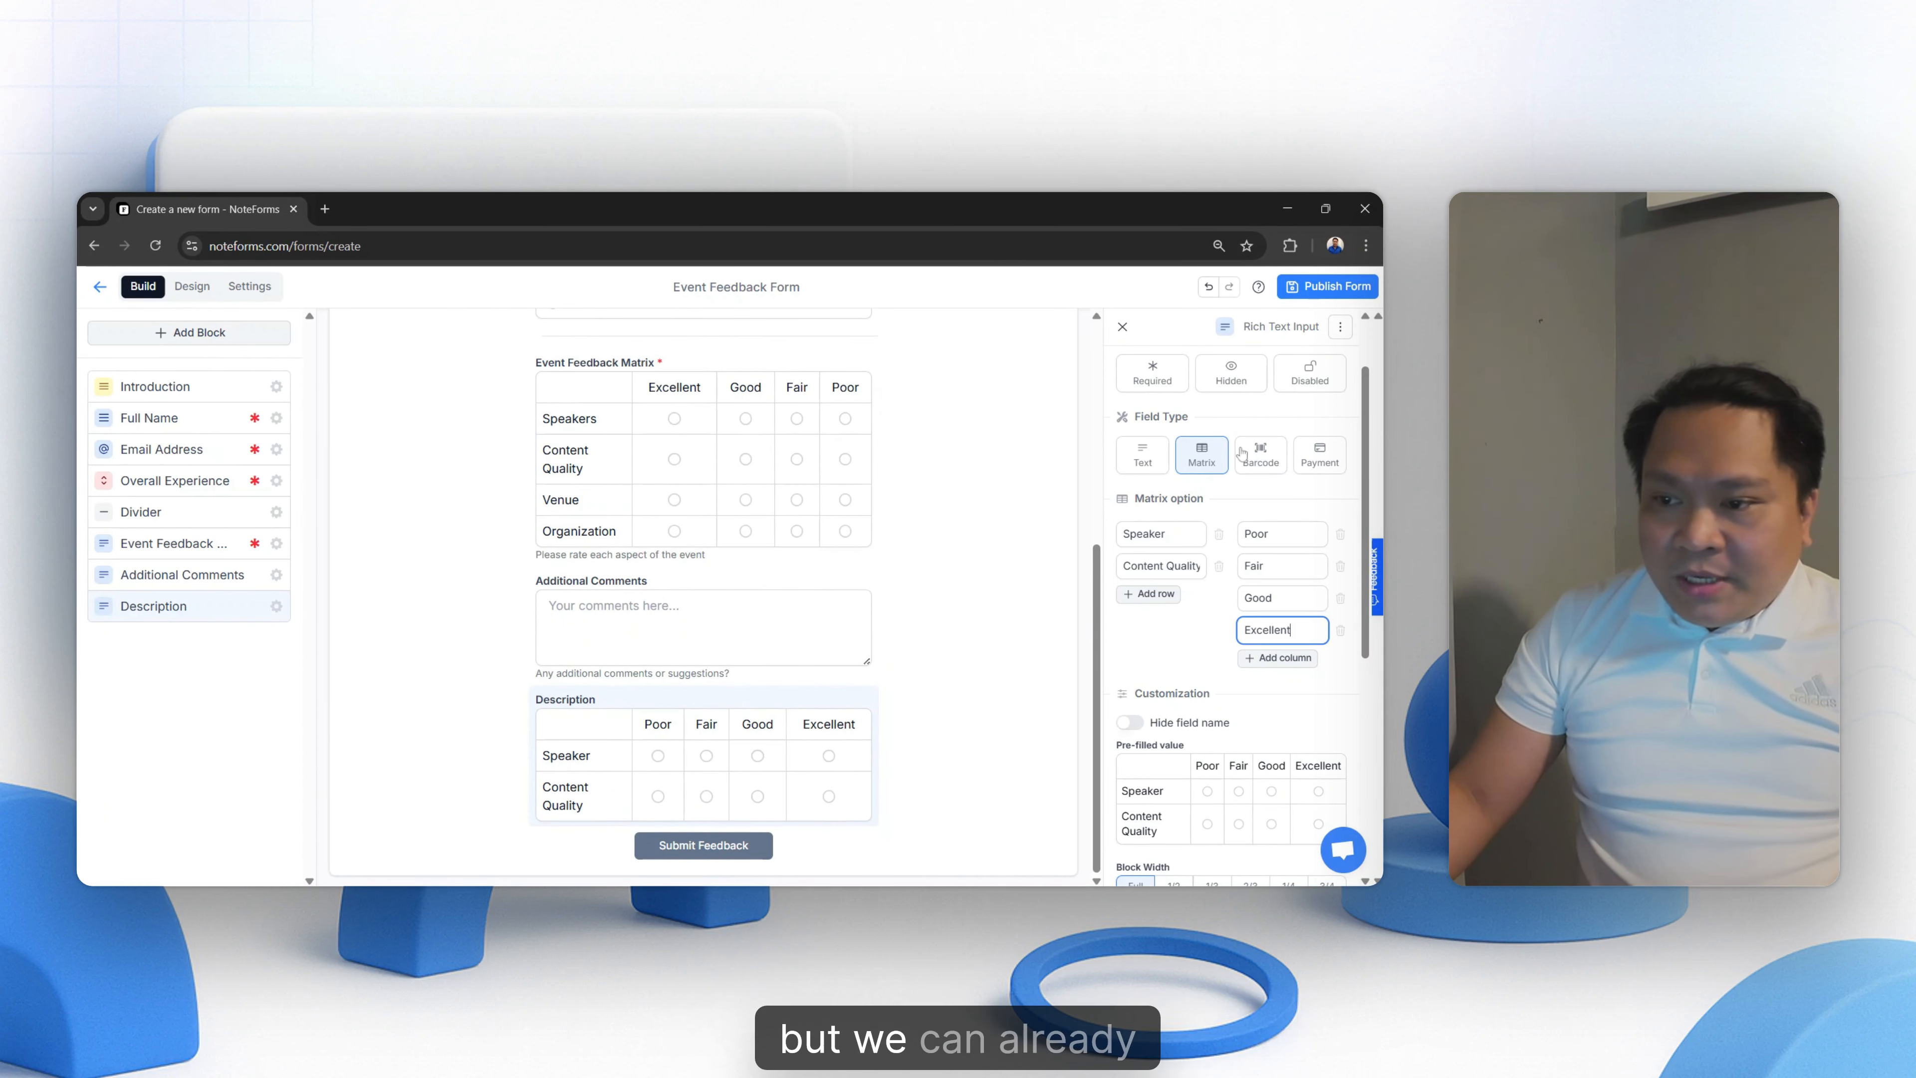
scroll(1241, 456, up, 2)
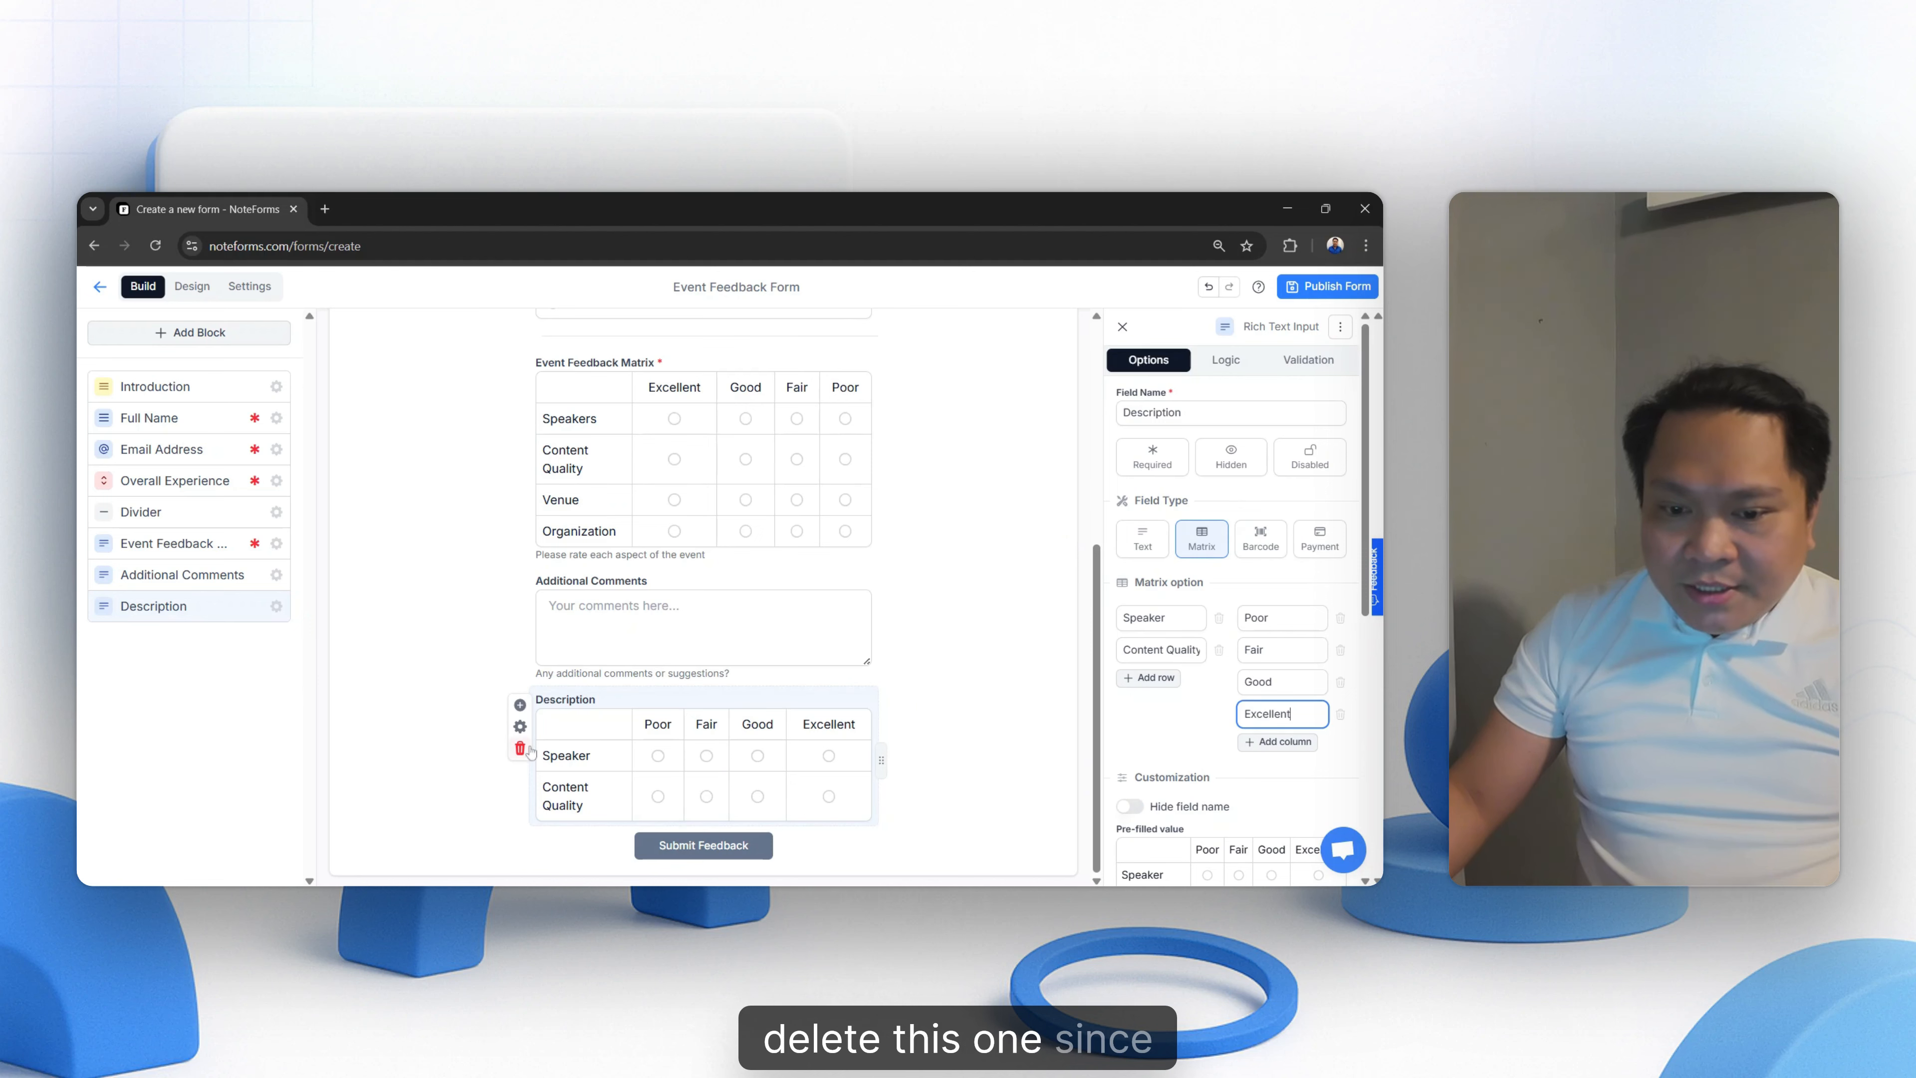
click(520, 748)
scroll(528, 551, up, 4)
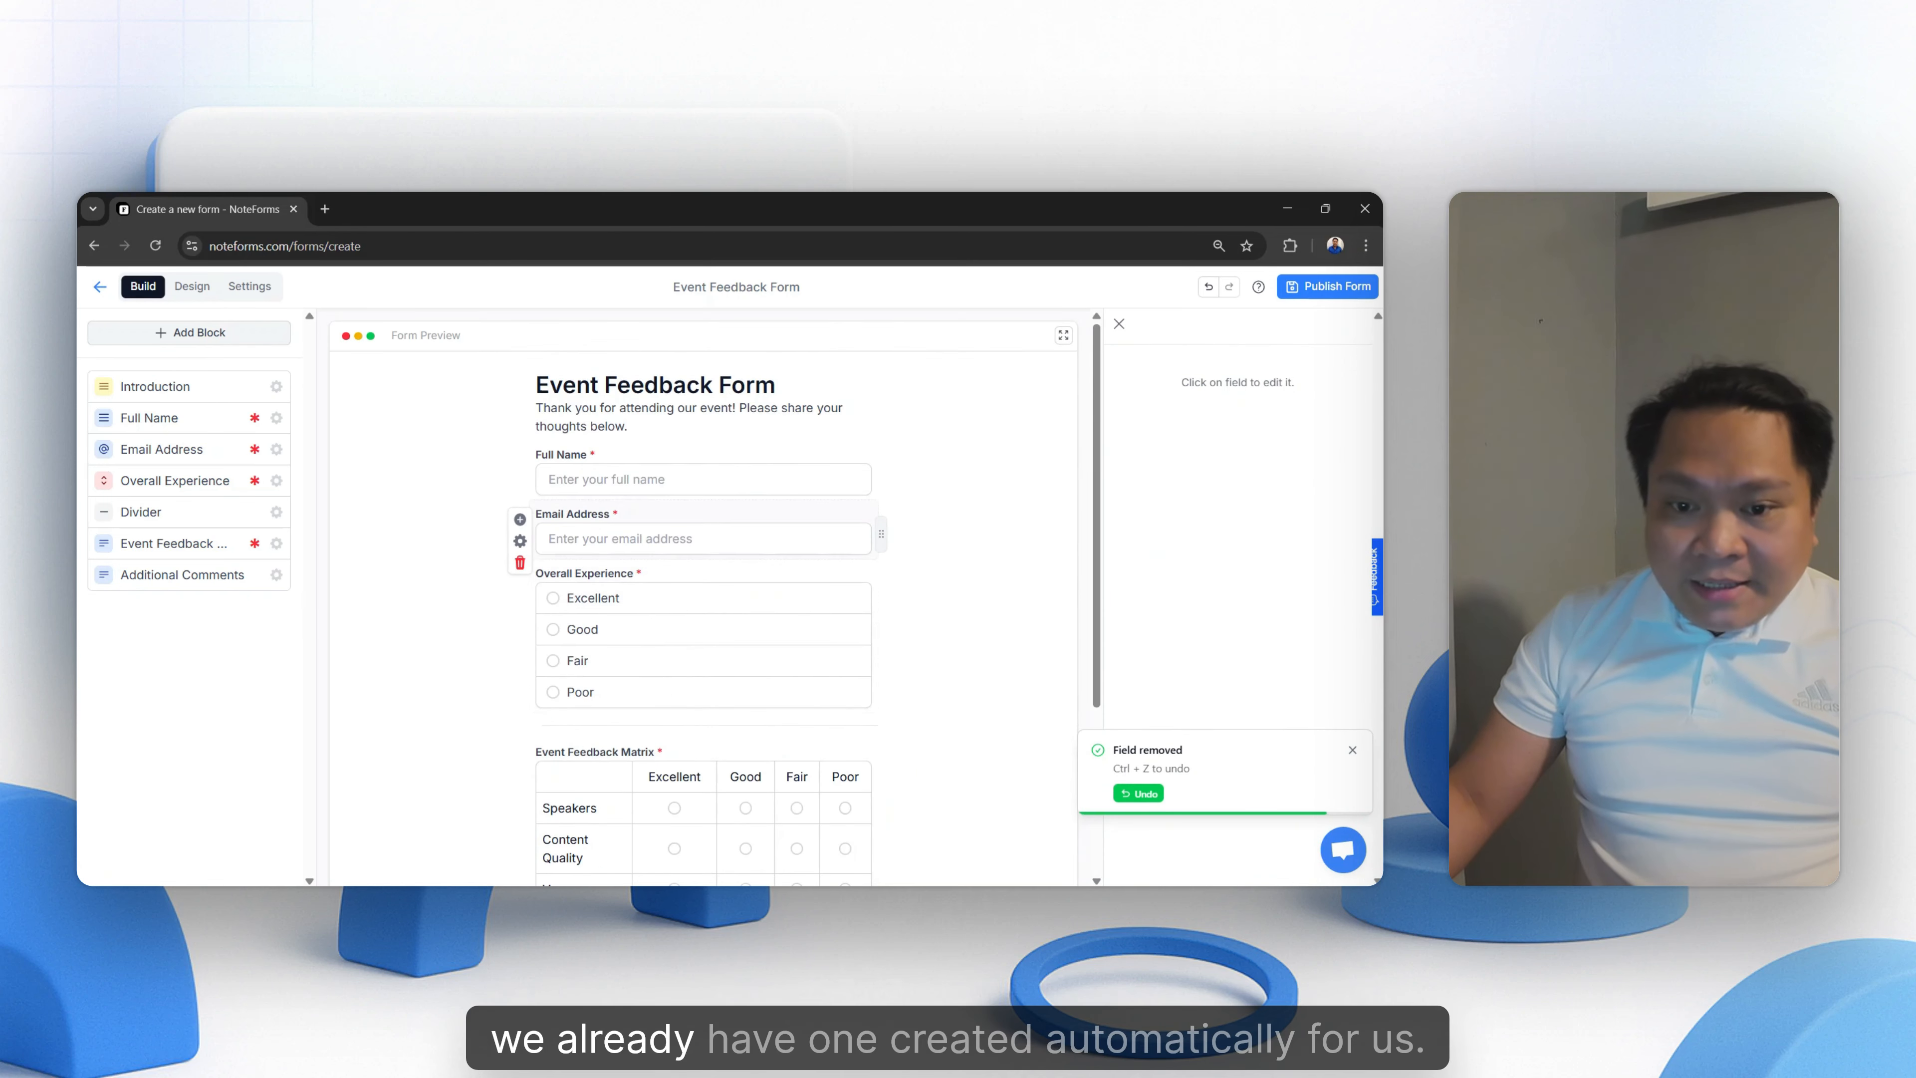
Publish the form, choosing the Notion page named after the account owner as the destination for its responses.
click(1353, 290)
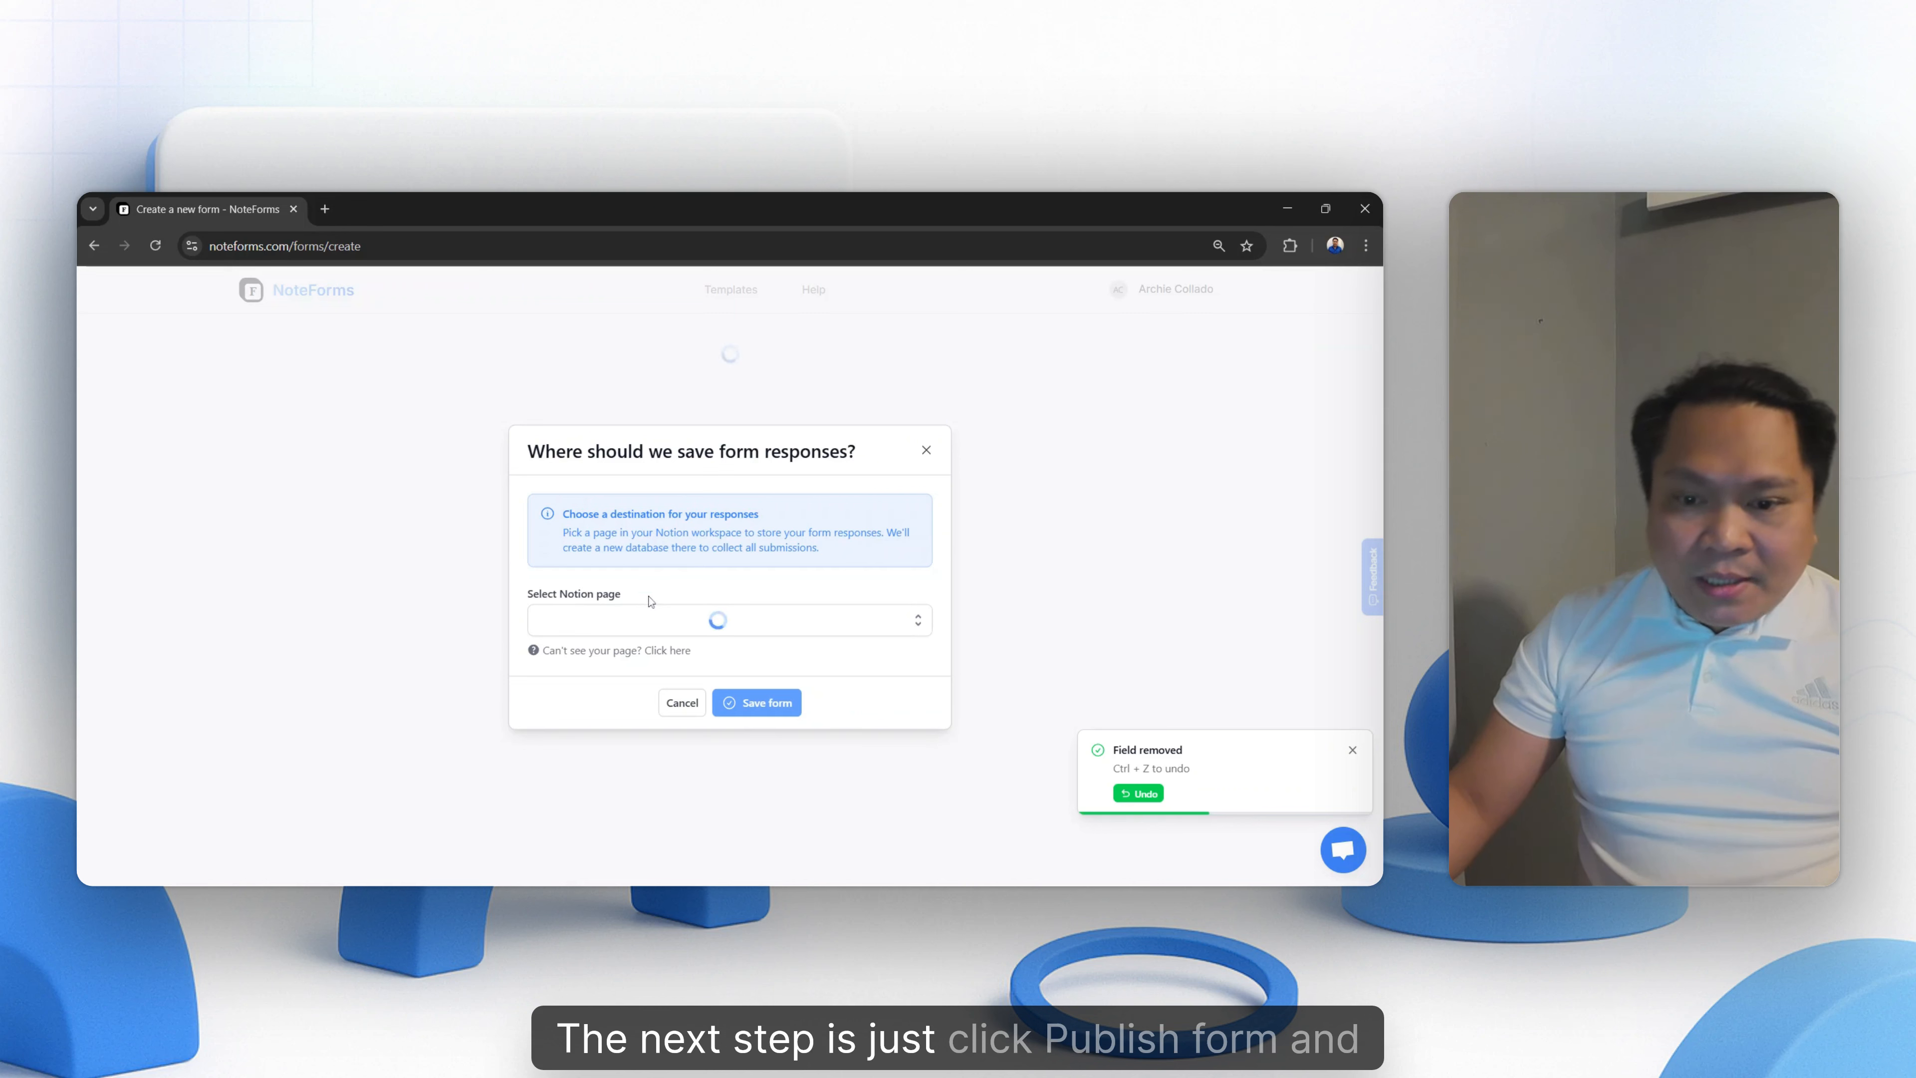
click(650, 603)
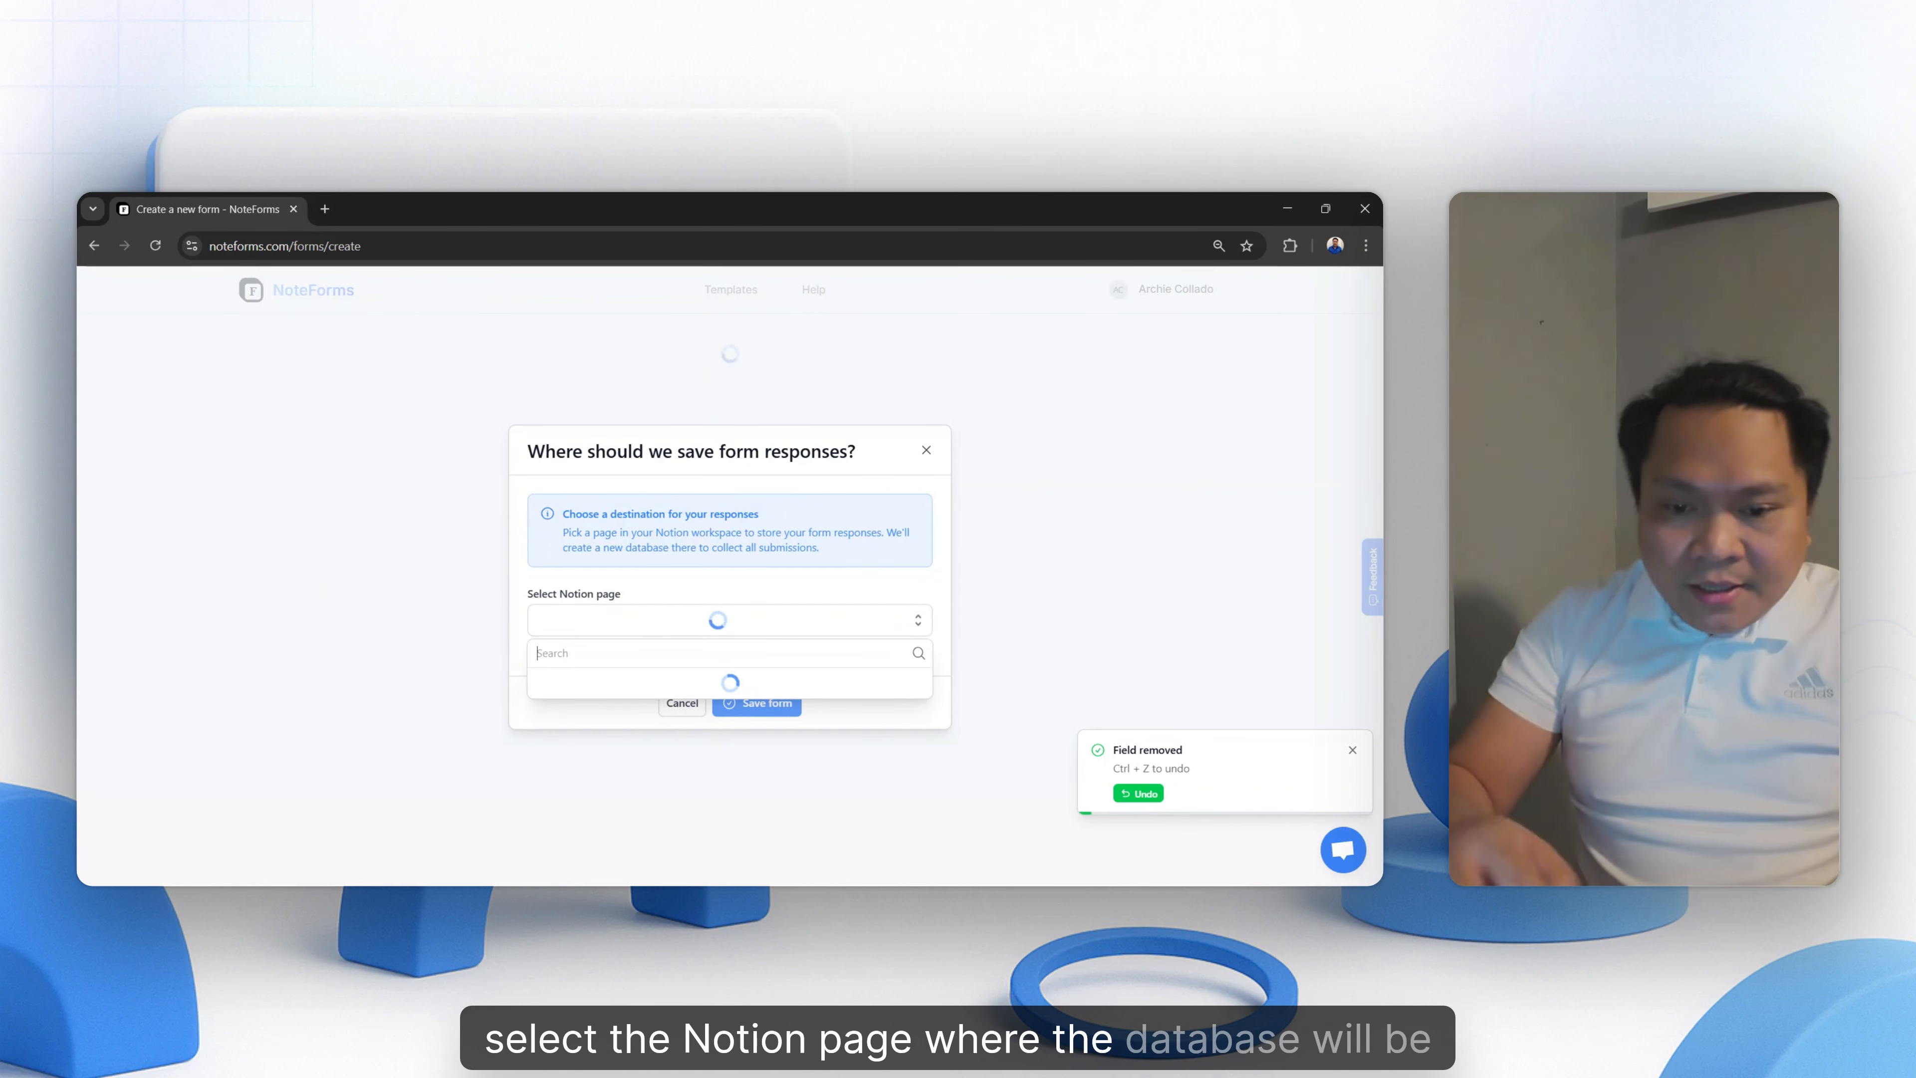
text(Archie)
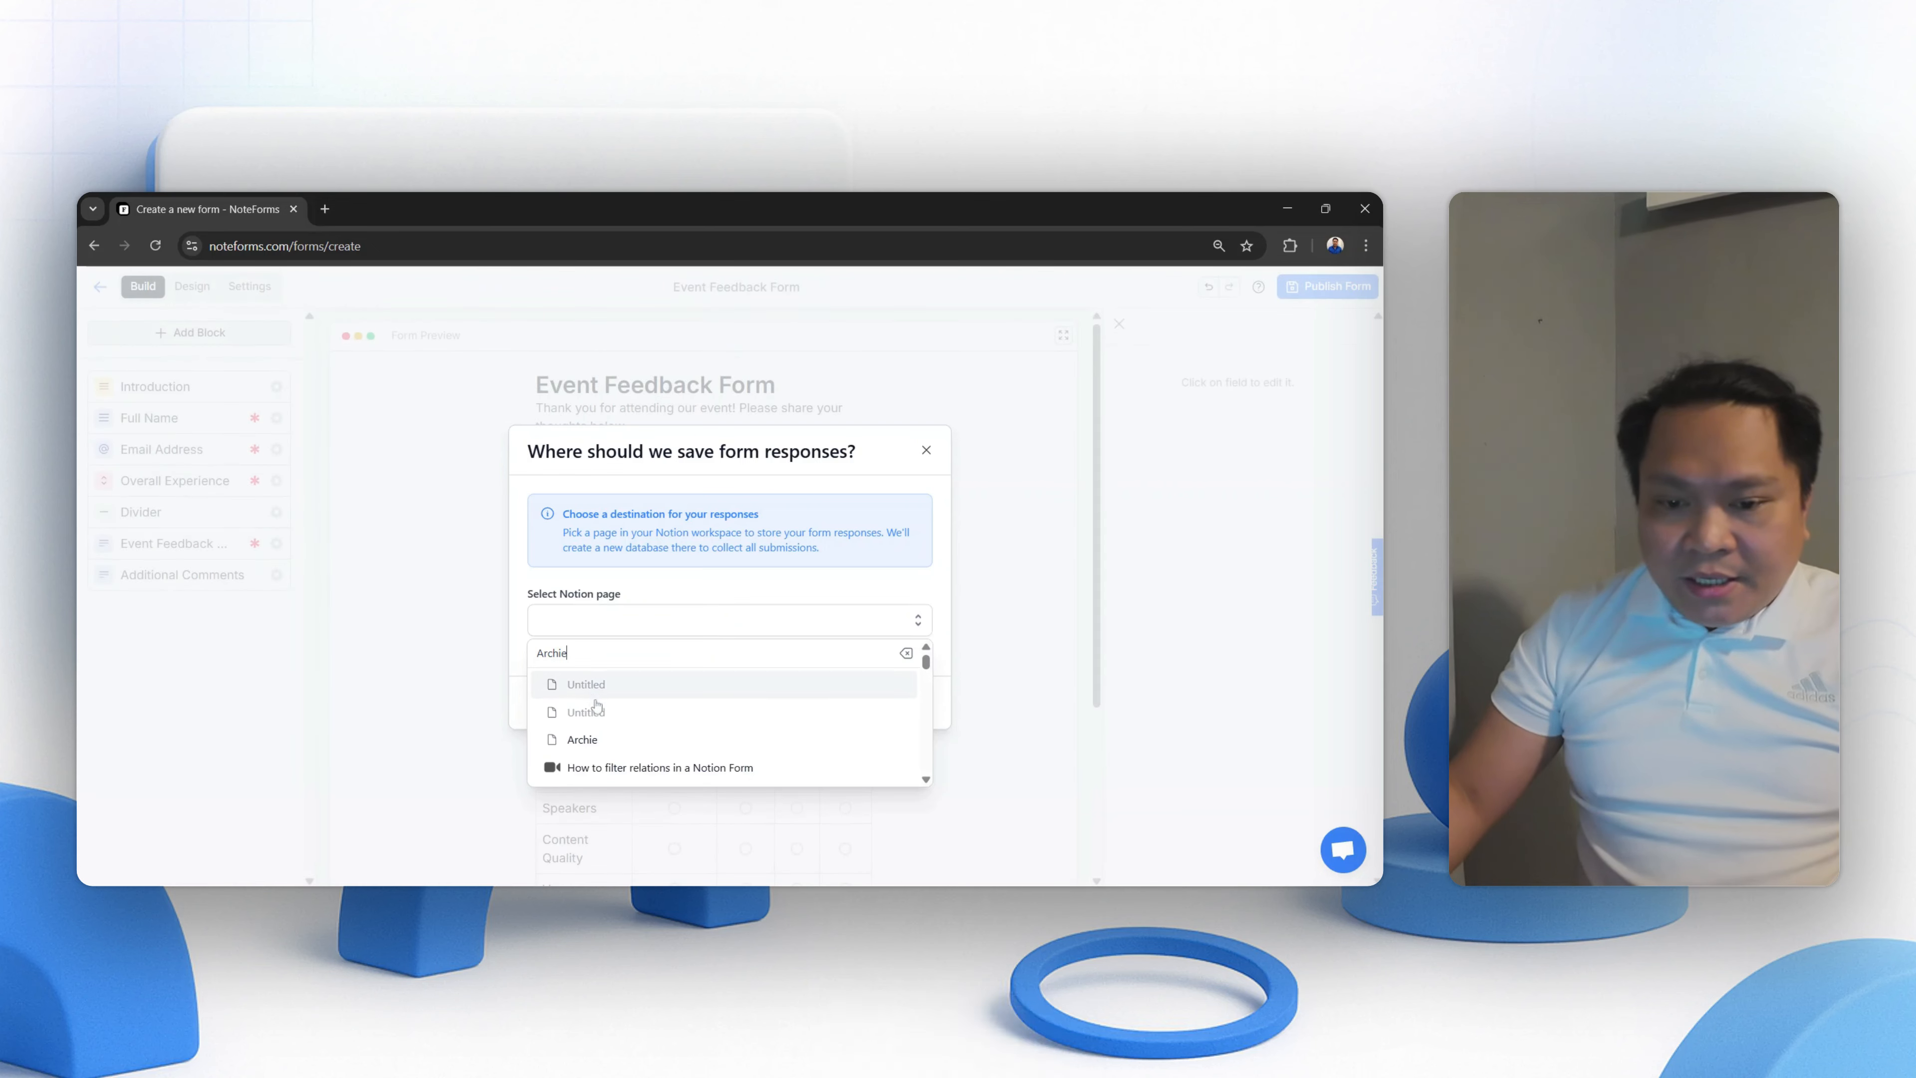
click(589, 747)
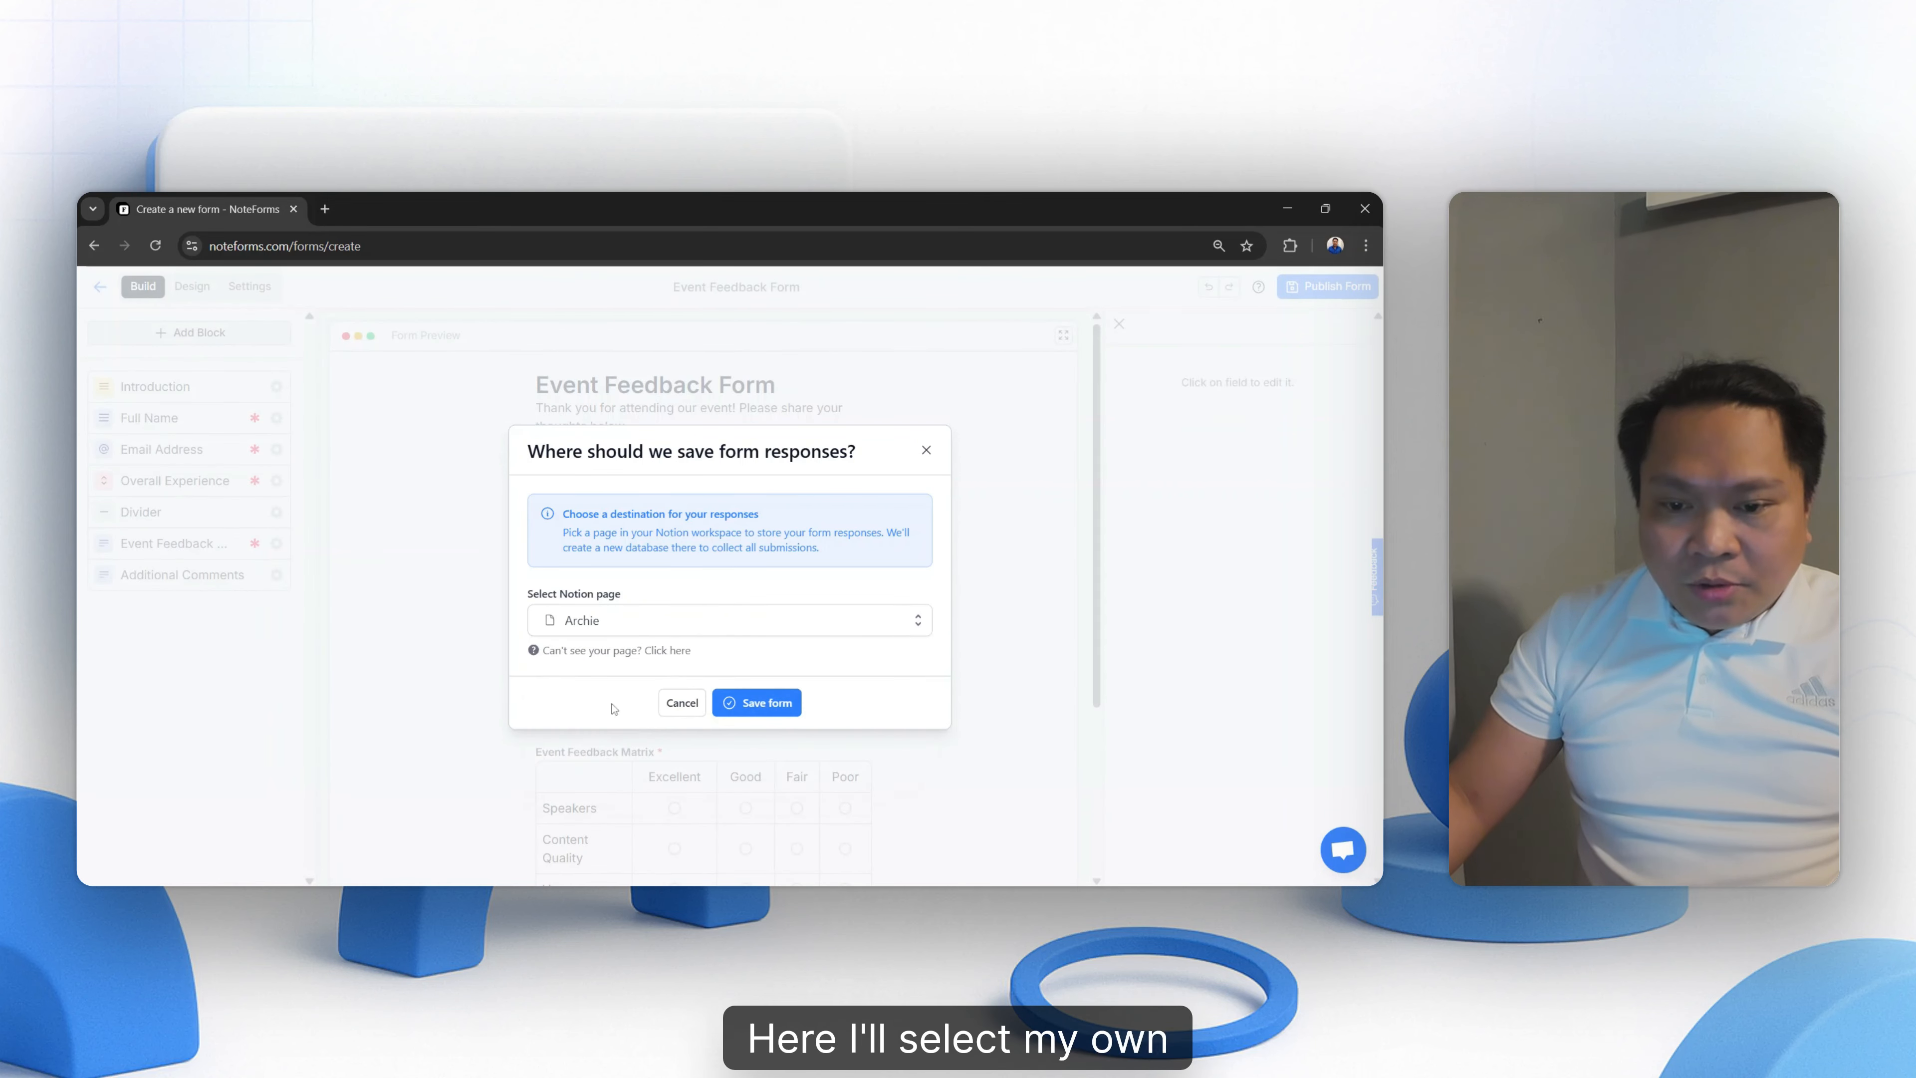
click(739, 696)
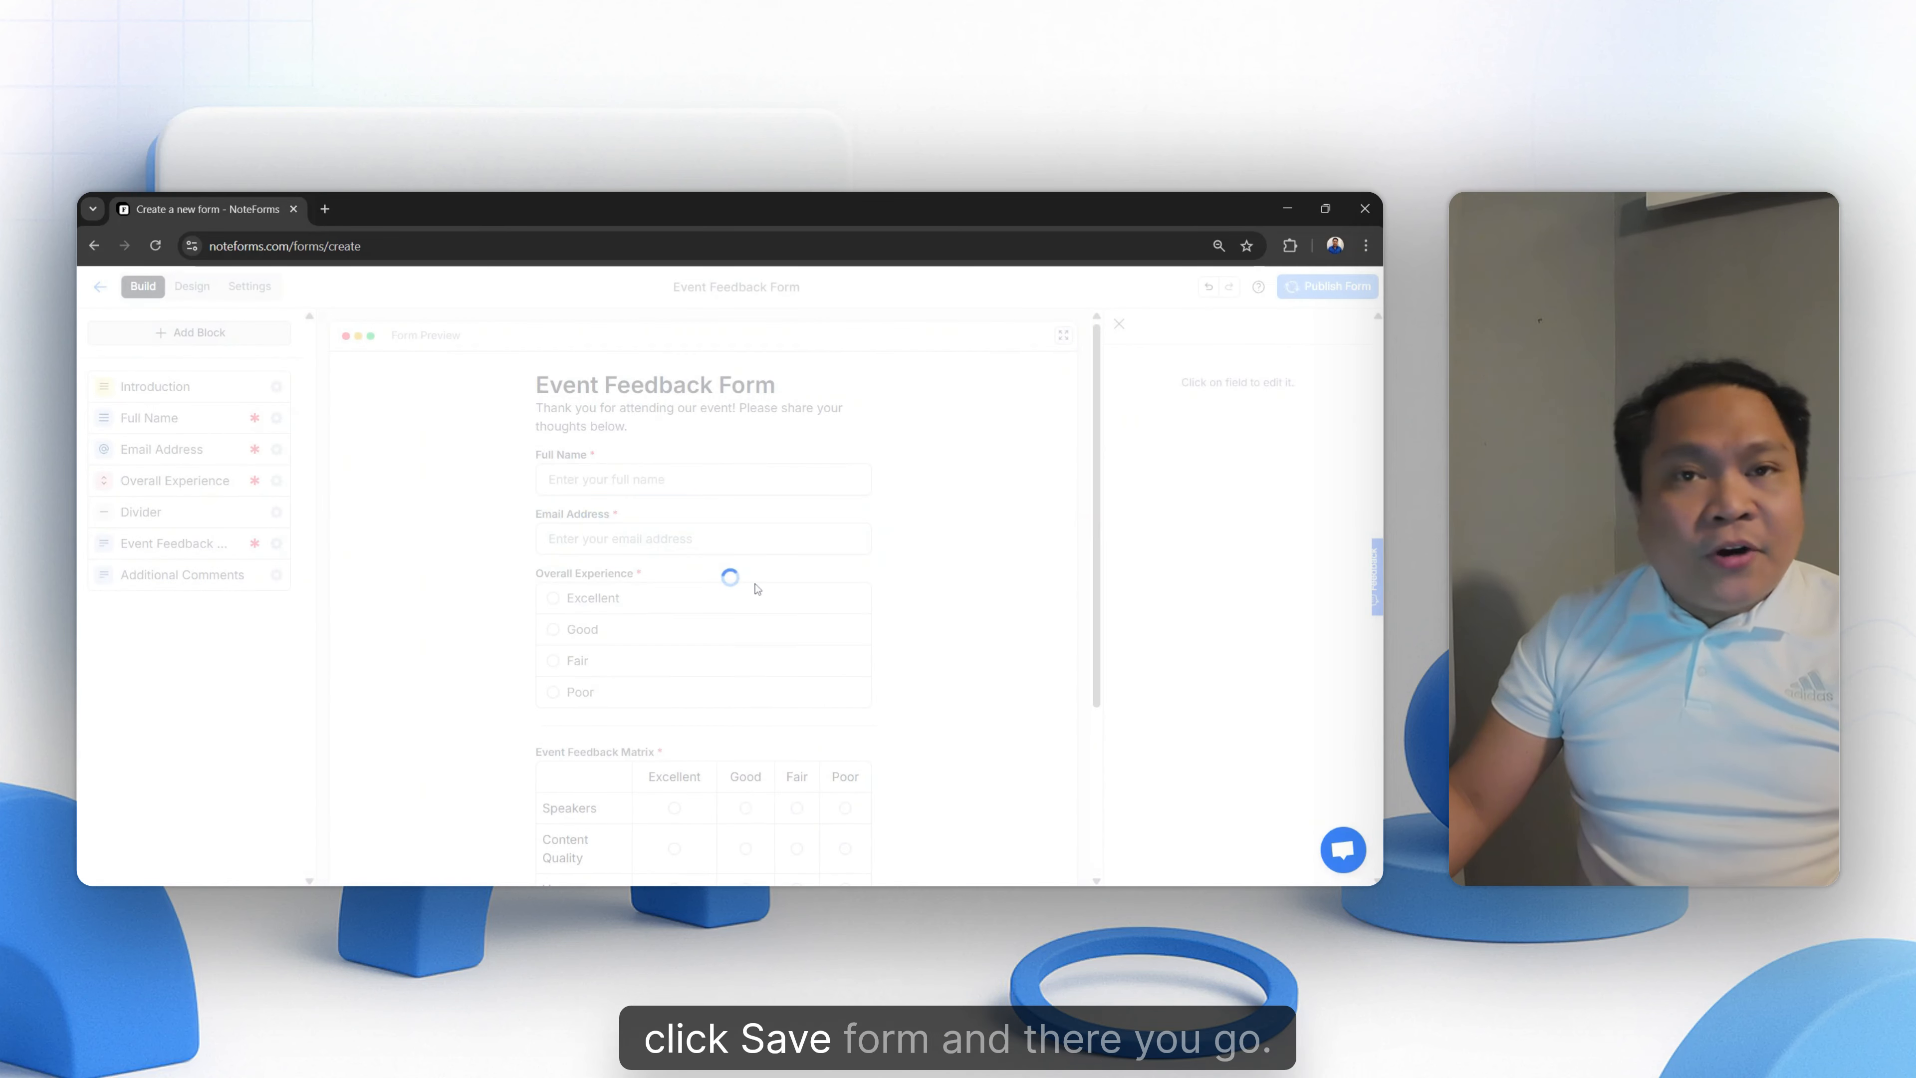